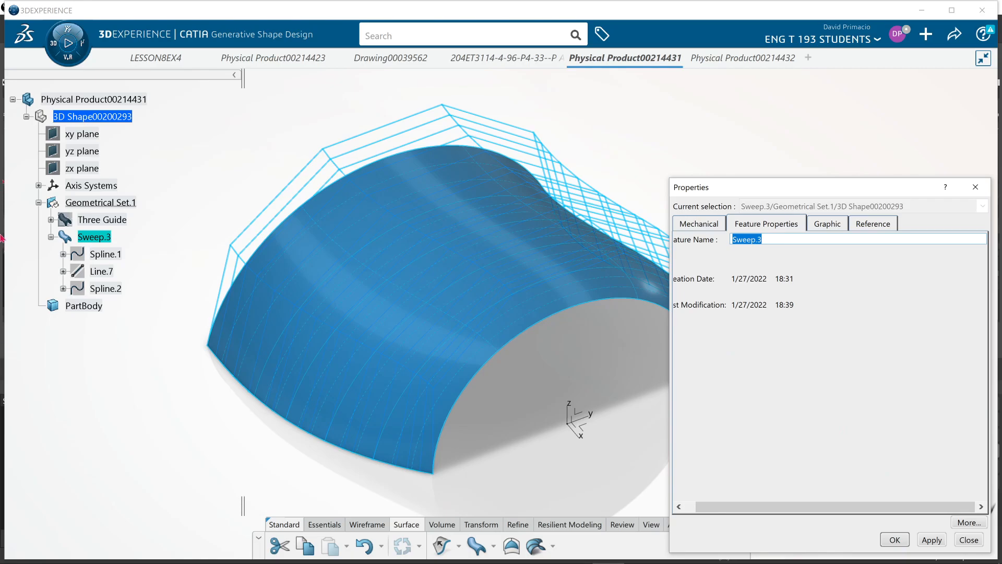
# Step: Rename the selected sweep as Three Guide using spline & spine and collapse its branch in the tree
pyautogui.write('T')
pyautogui.write('Three Guide')
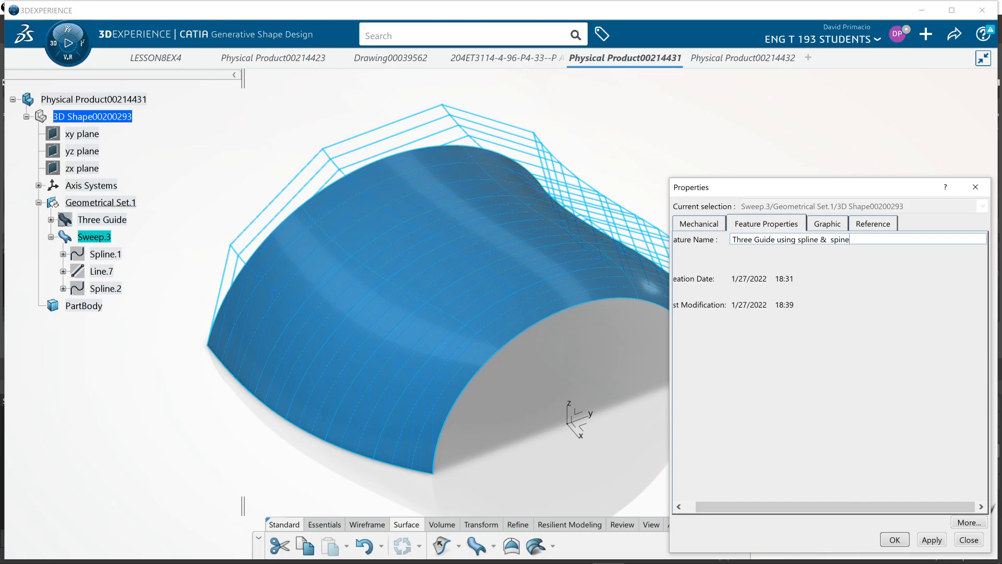
pyautogui.press('Return')
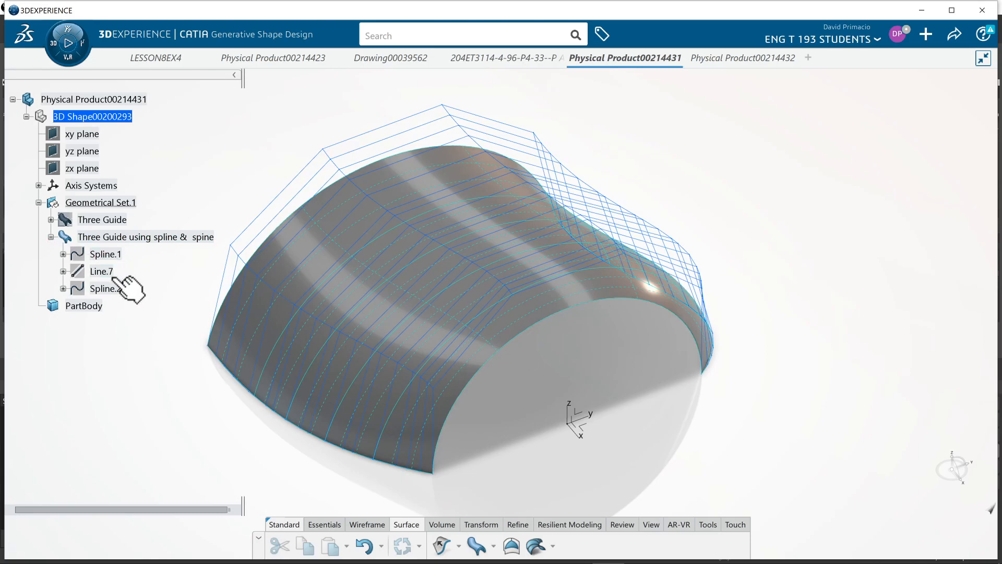
pyautogui.click(51, 238)
# Step: Start a new swept surface with a circular profile and the Two guides and radius subtype
pyautogui.moveTo(203, 366); pyautogui.dragTo(277, 363, button='middle')
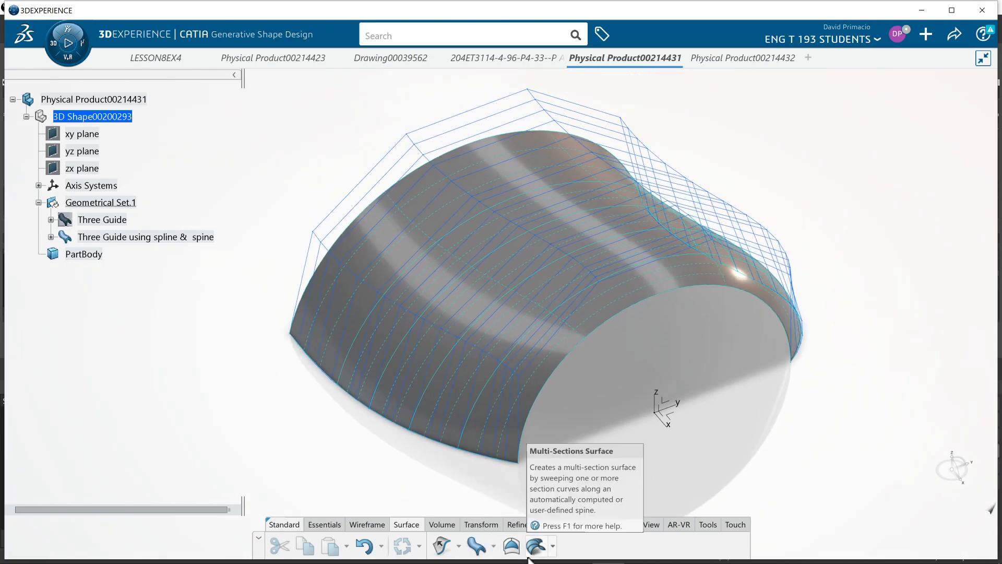
pyautogui.click(494, 547)
pyautogui.click(525, 497)
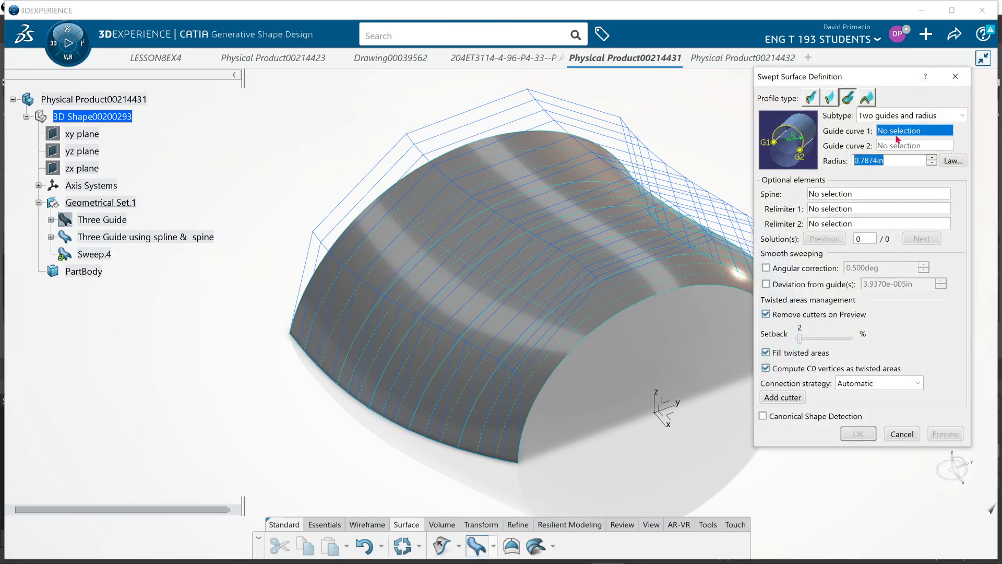
pyautogui.click(906, 115)
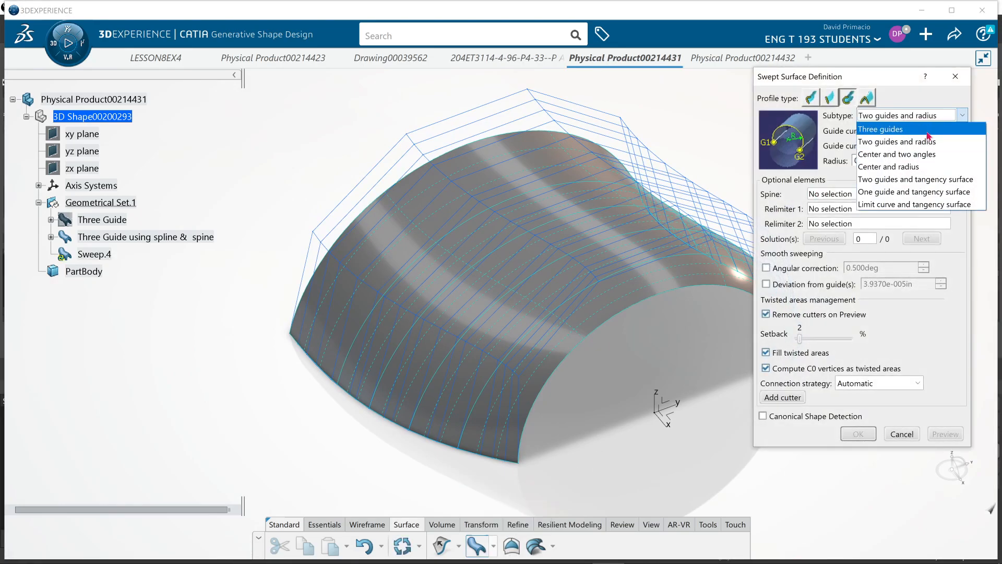
pyautogui.click(951, 149)
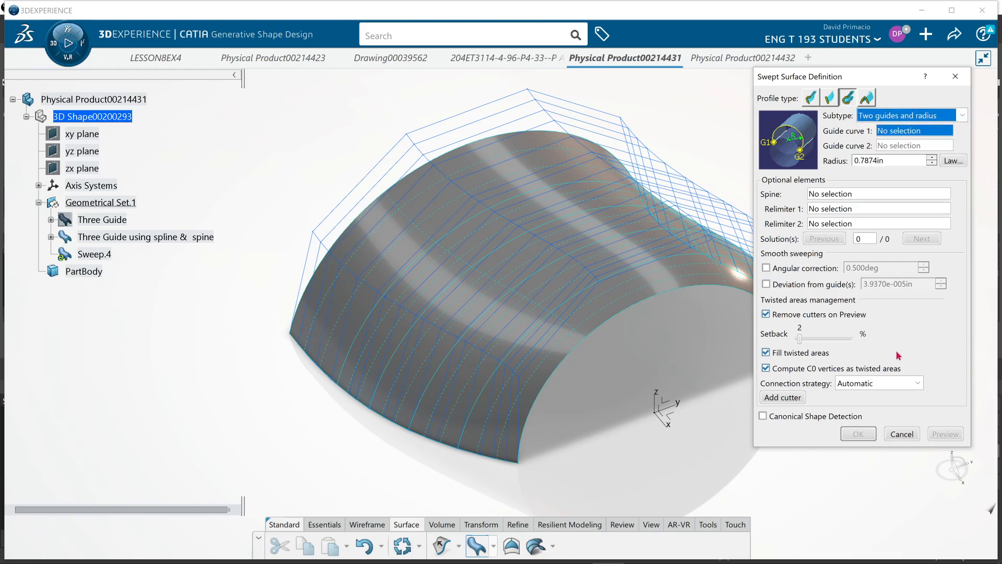
# Step: Hide the Three Guide using spline & spine surface and set the empty workspace to an isometric view
pyautogui.rightClick(118, 235)
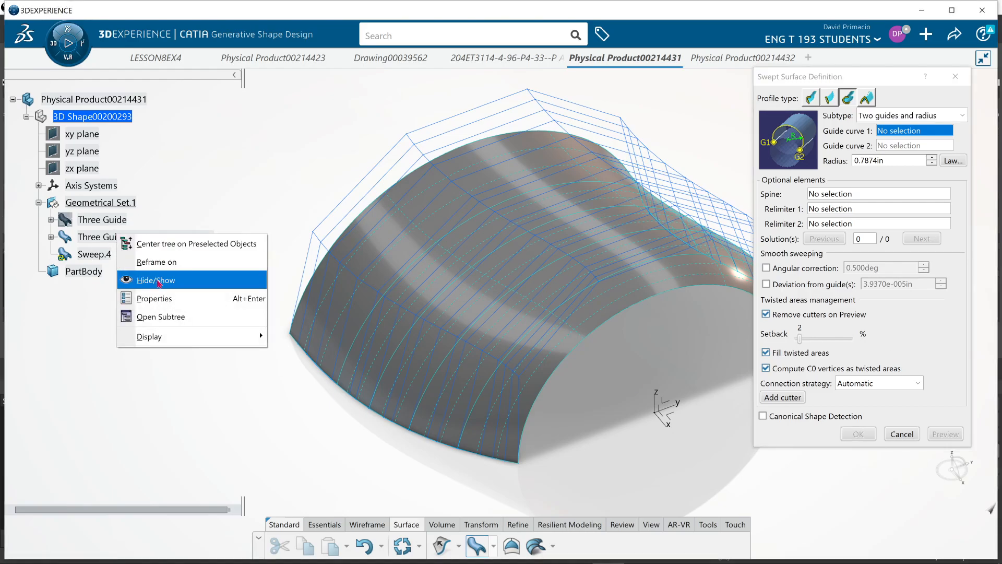
pyautogui.click(161, 282)
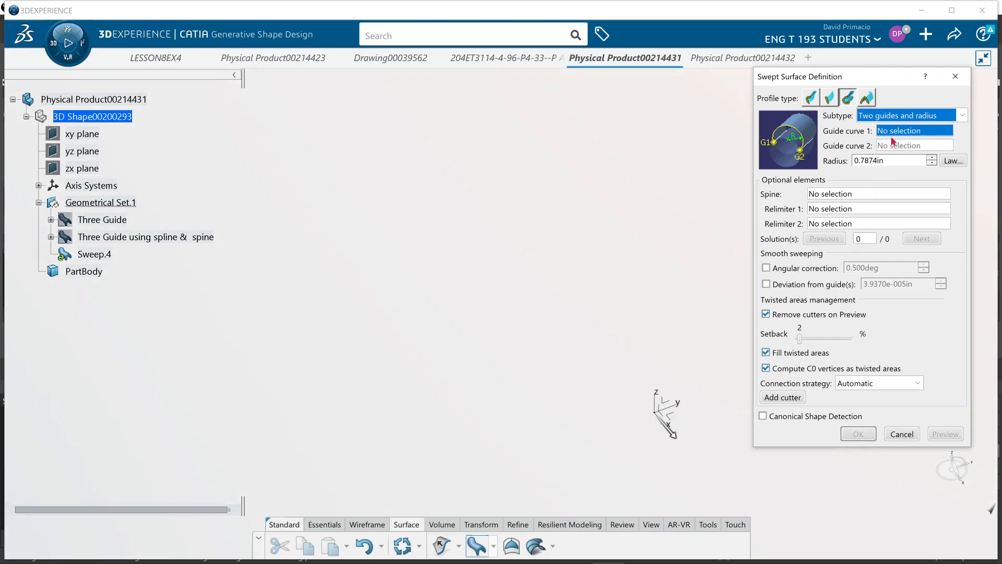
pyautogui.moveTo(600, 408); pyautogui.dragTo(650, 531, button='middle')
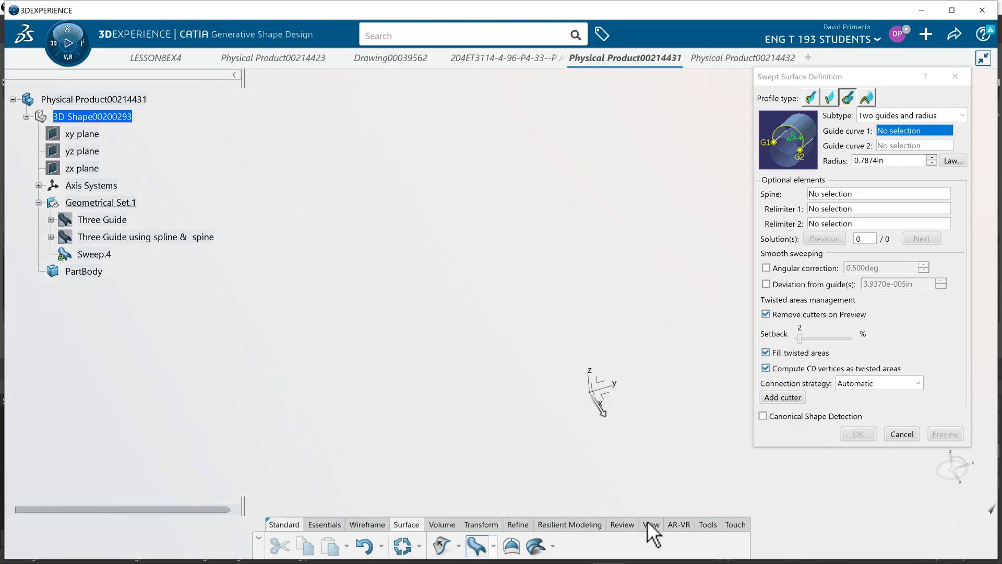
pyautogui.click(650, 524)
pyautogui.click(525, 547)
pyautogui.moveTo(565, 437); pyautogui.dragTo(655, 303, button='middle')
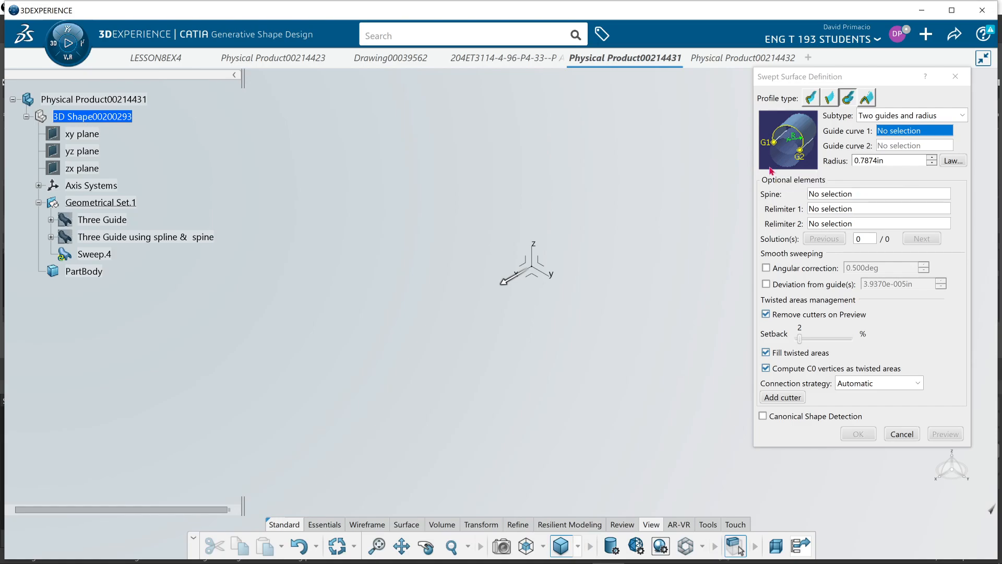
# Step: Switch to the Chrome window showing the Swept Surfaces Using a Circular Profile course assignment
pyautogui.hotkey('alt', 'Tab')
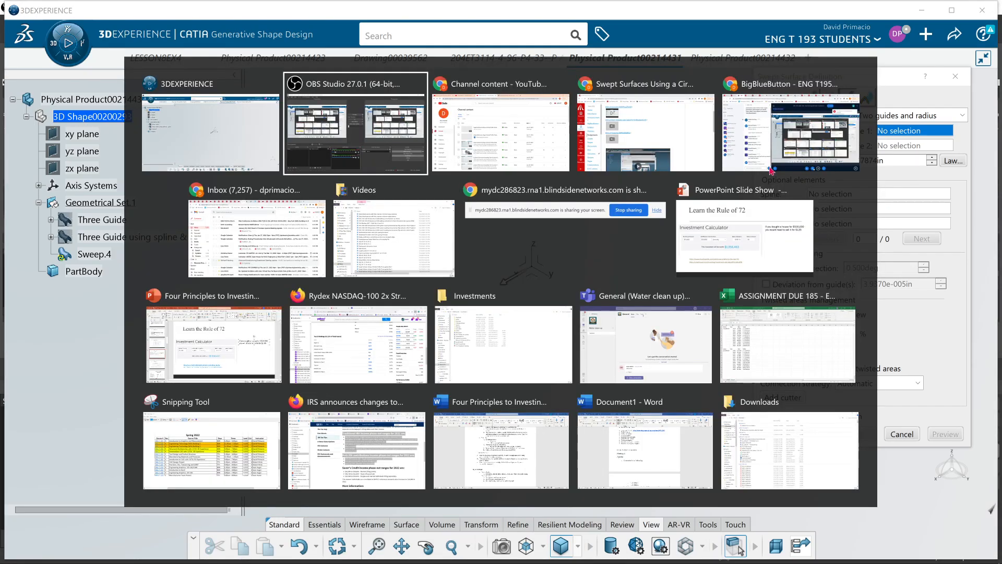
pyautogui.hotkey('alt', 'Tab')
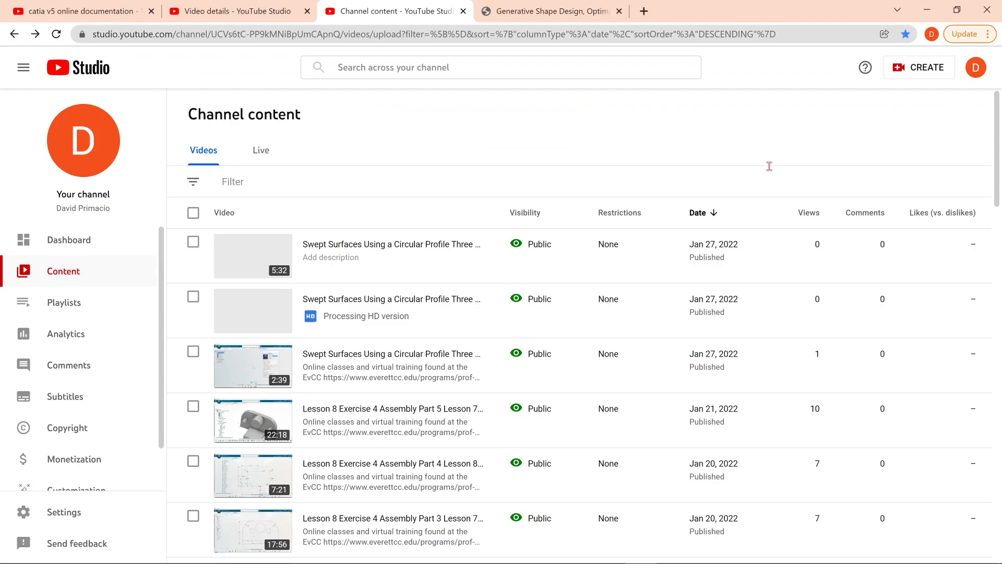
pyautogui.hotkey('alt', 'Tab')
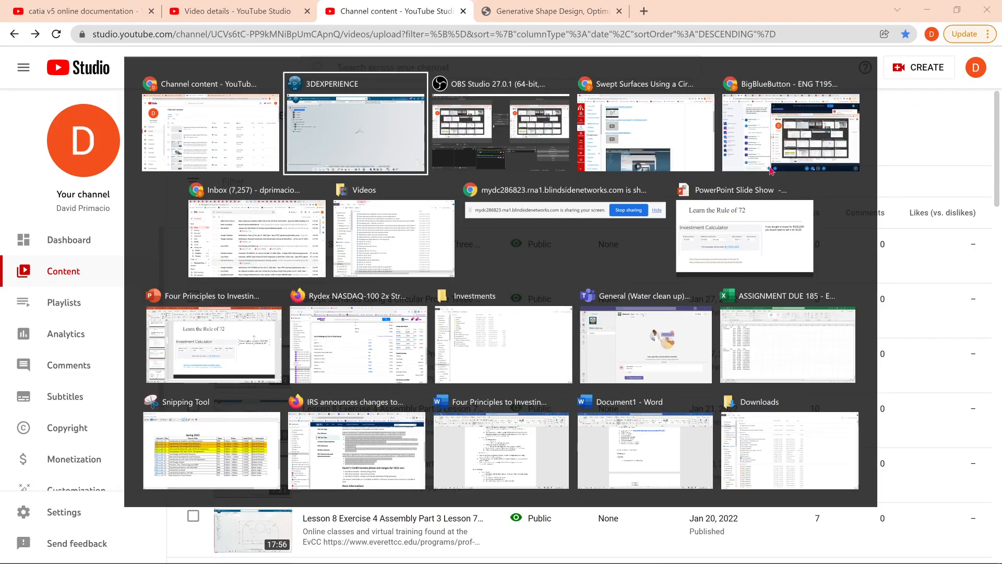
pyautogui.hotkey('alt', 'Tab')
pyautogui.hotkey('alt', 'Tab')
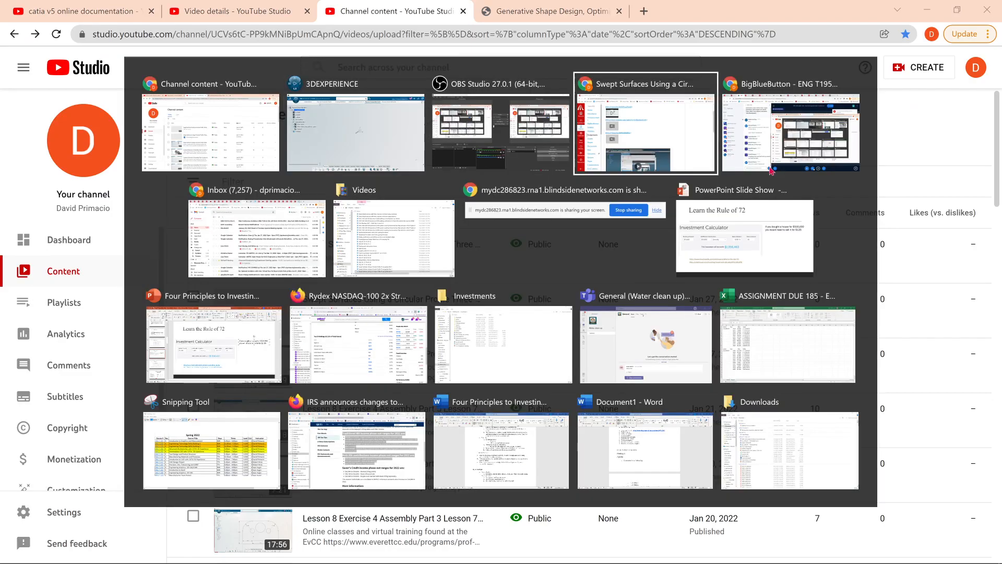
pyautogui.hotkey('alt', 'Tab')
pyautogui.hotkey('alt', 'Tab')
pyautogui.hotkey('alt', 'Tab')
pyautogui.hotkey('alt', 'Tab')
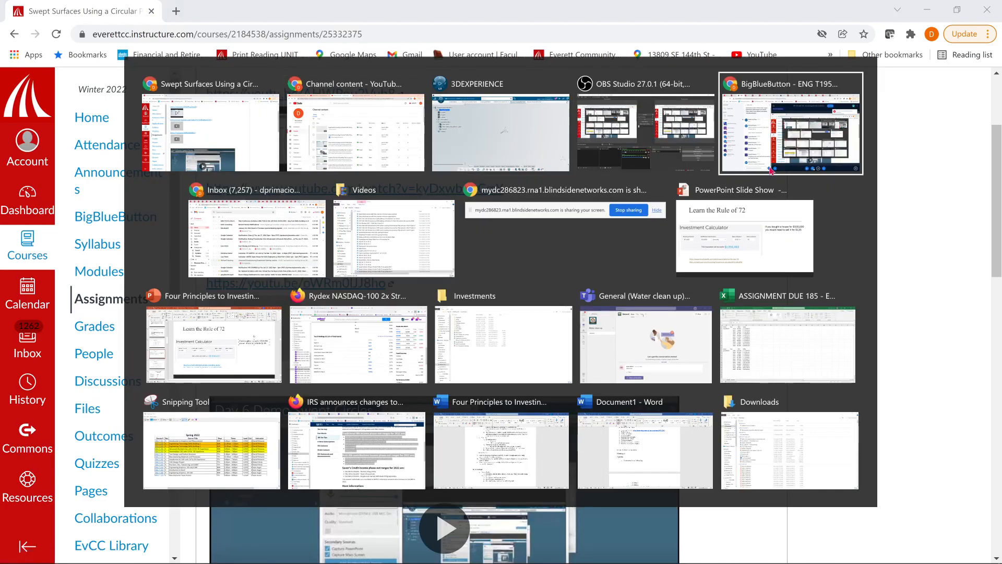
pyautogui.hotkey('alt', 'Tab')
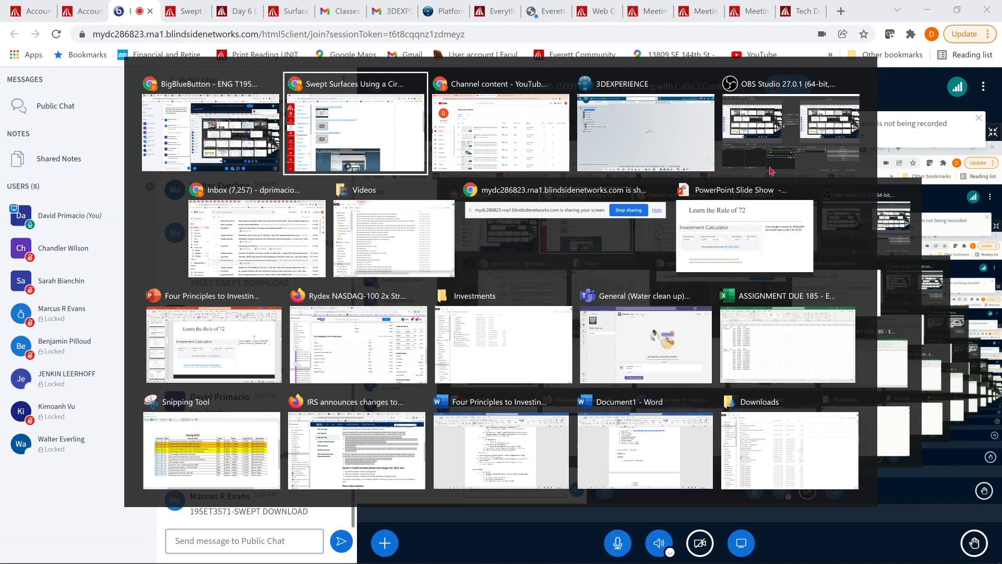
pyautogui.hotkey('alt', 'Tab')
pyautogui.hotkey('alt', 'Tab')
pyautogui.hotkey('alt', 'Tab')
pyautogui.hotkey('alt', 'Tab')
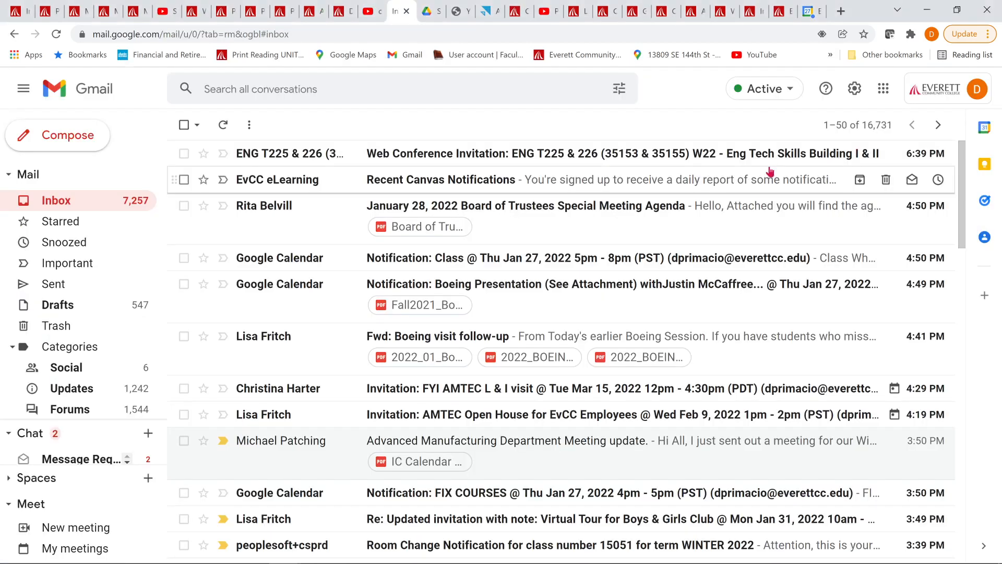
pyautogui.hotkey('alt', 'Tab')
pyautogui.hotkey('alt', 'Tab')
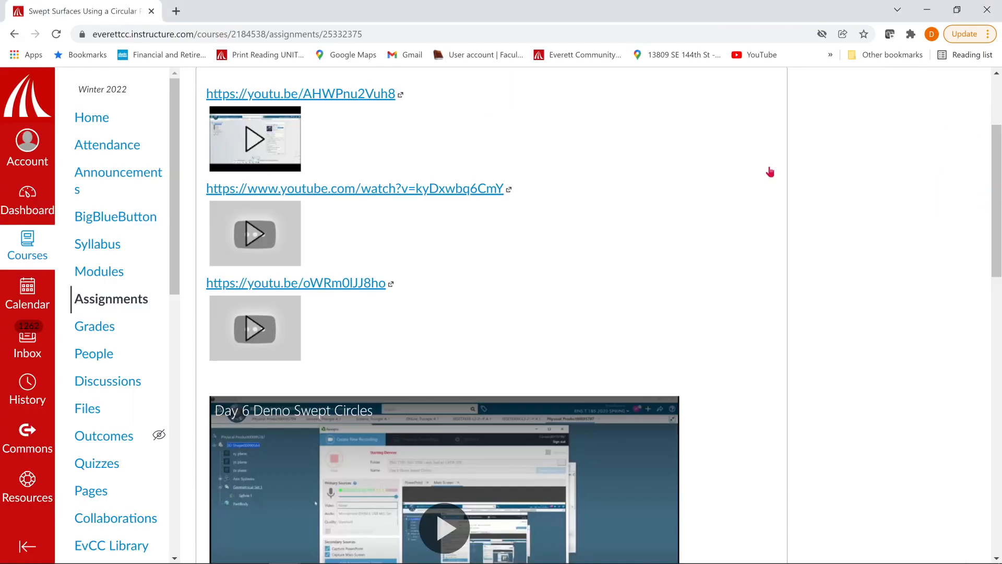
# Step: Open a new browser tab and search Google for catia v5 online documentation
pyautogui.doubleClick(190, 10)
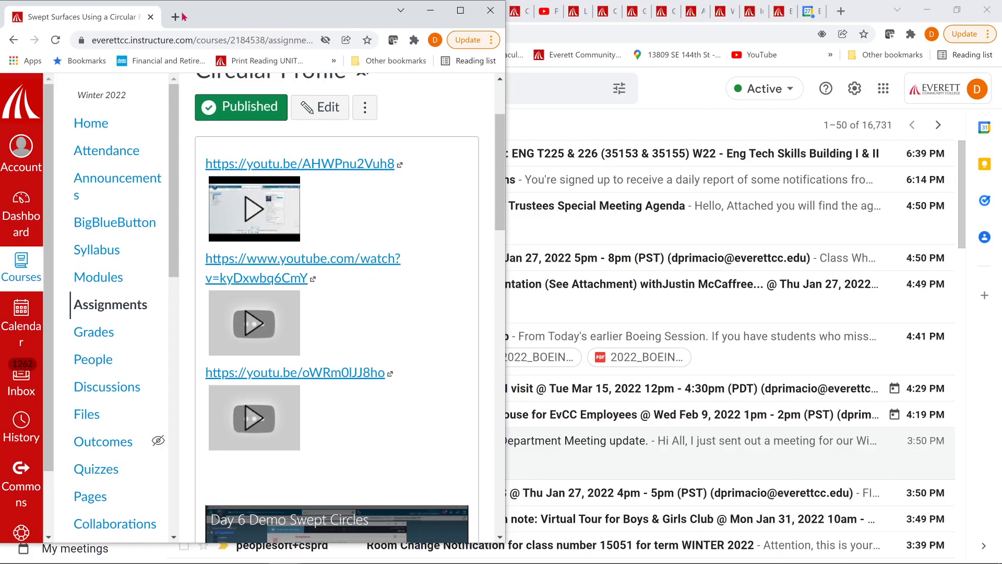
pyautogui.click(175, 17)
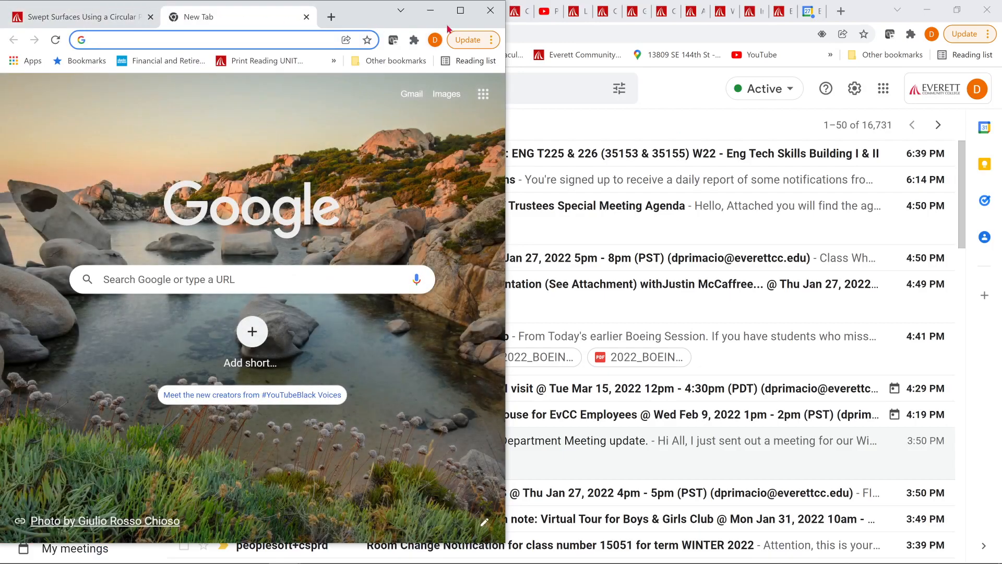
pyautogui.click(460, 19)
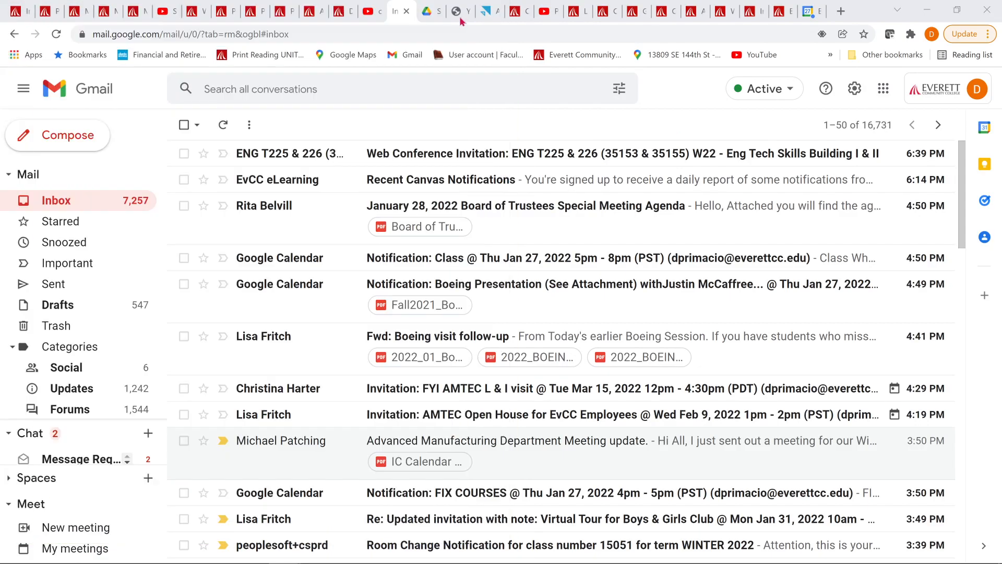
pyautogui.click(395, 270)
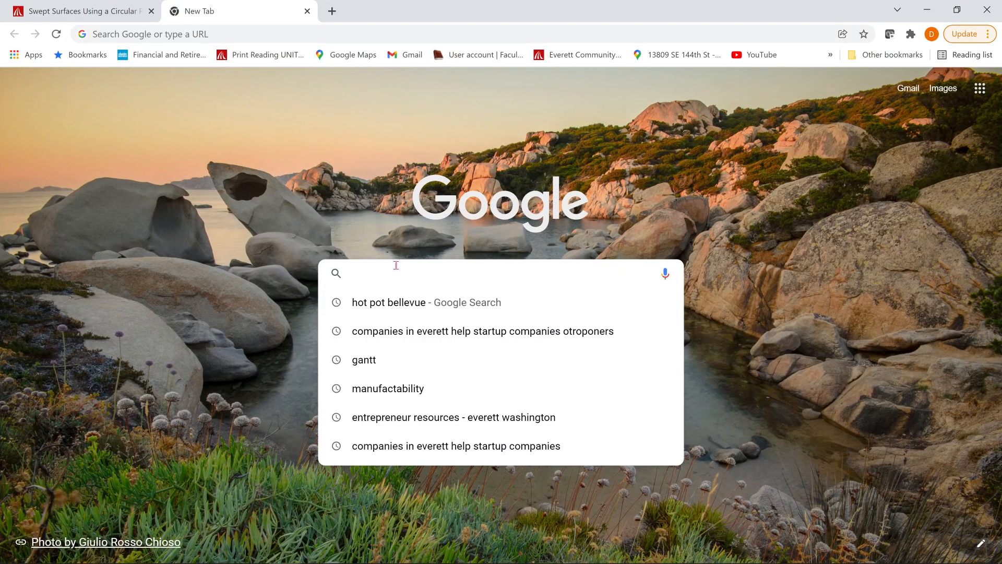
pyautogui.write('catia v')
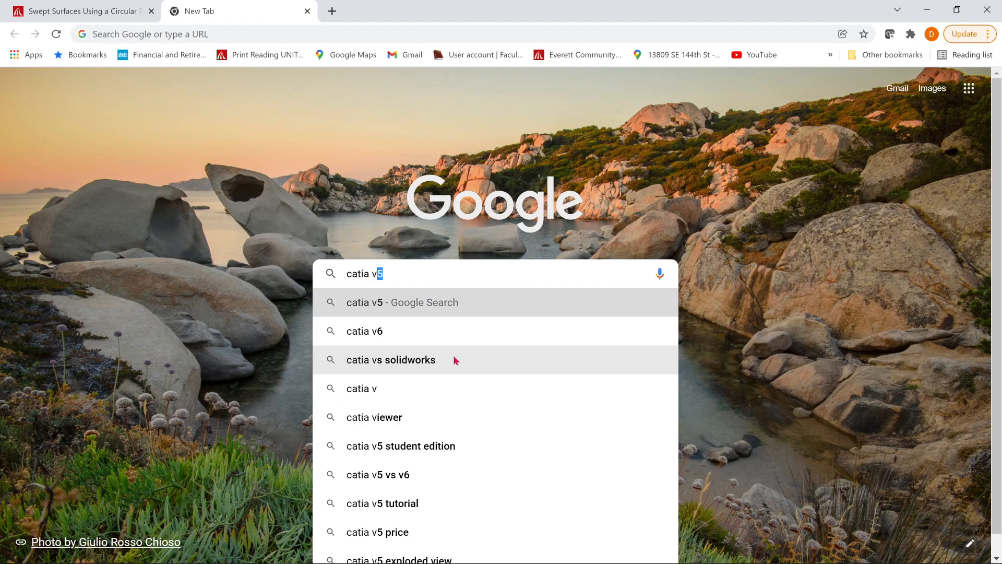
pyautogui.press('BackSpace')
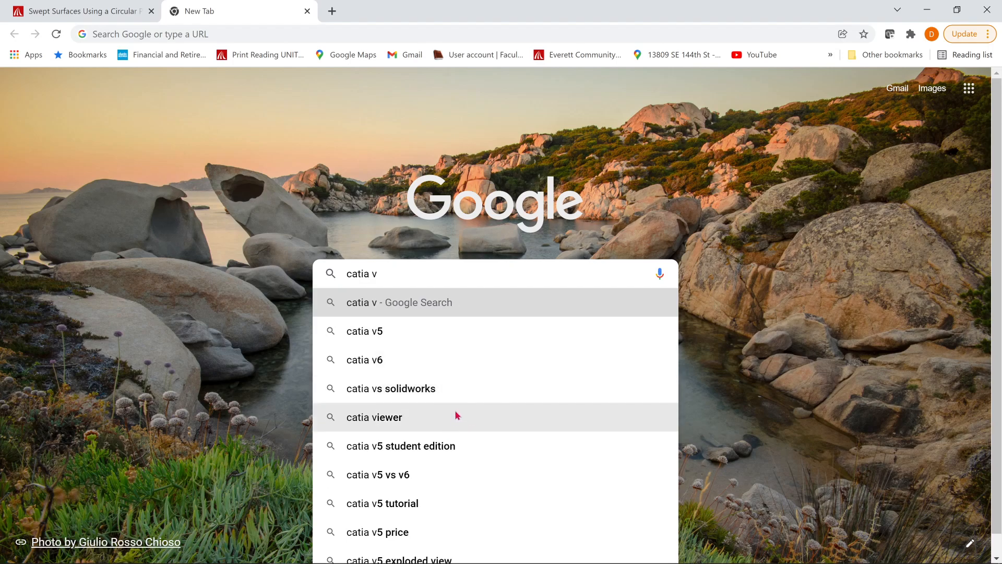
pyautogui.press('BackSpace')
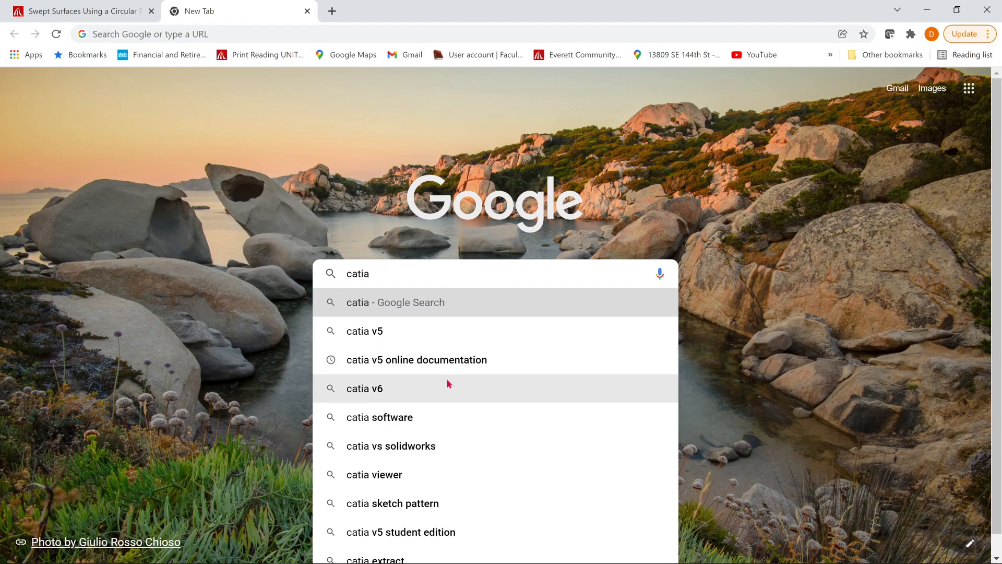
pyautogui.click(433, 370)
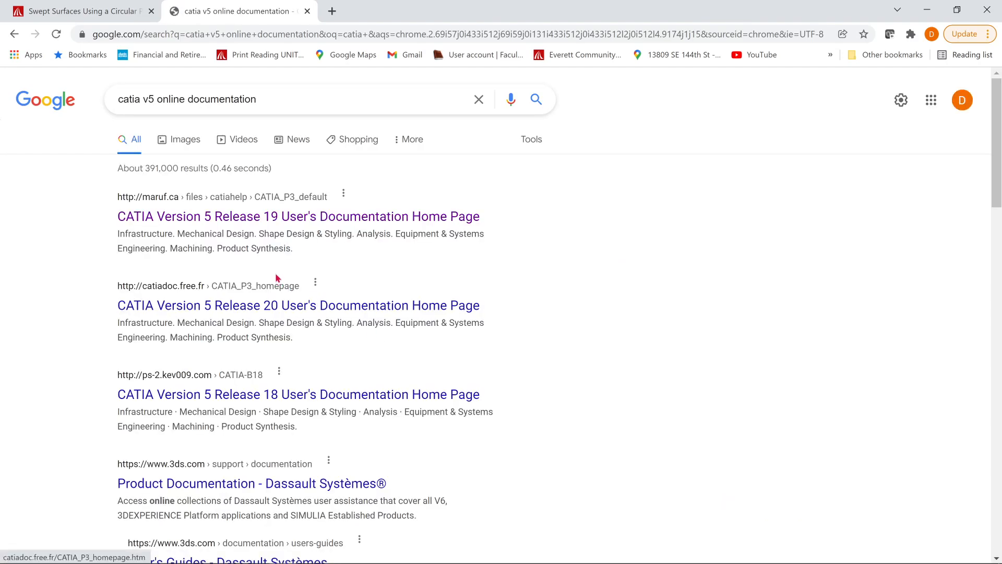
# Step: Open the Toolbars page of the Generative Shape Design workbench description in the CATIA Version 5 Release 19 documentation
pyautogui.click(275, 219)
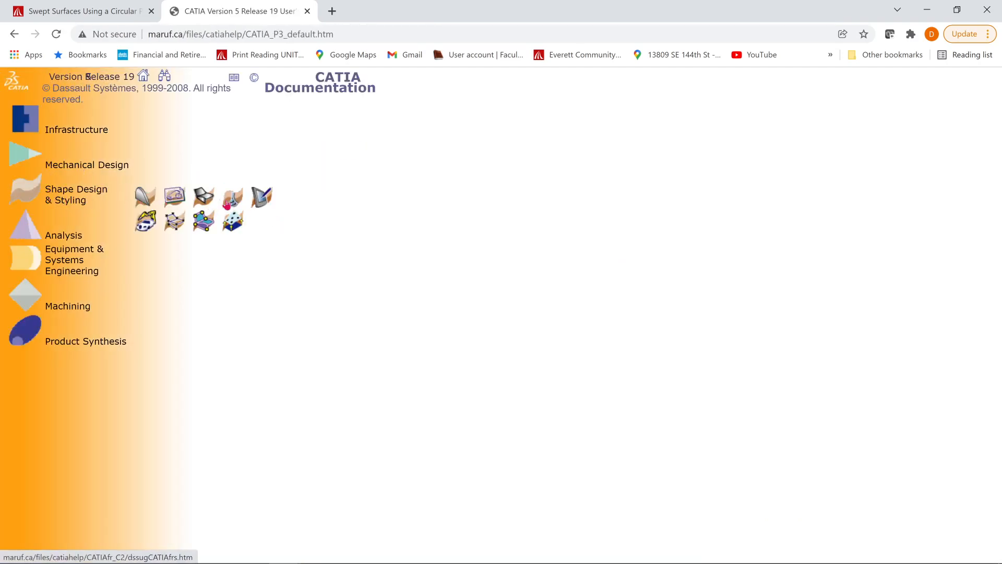
pyautogui.click(208, 199)
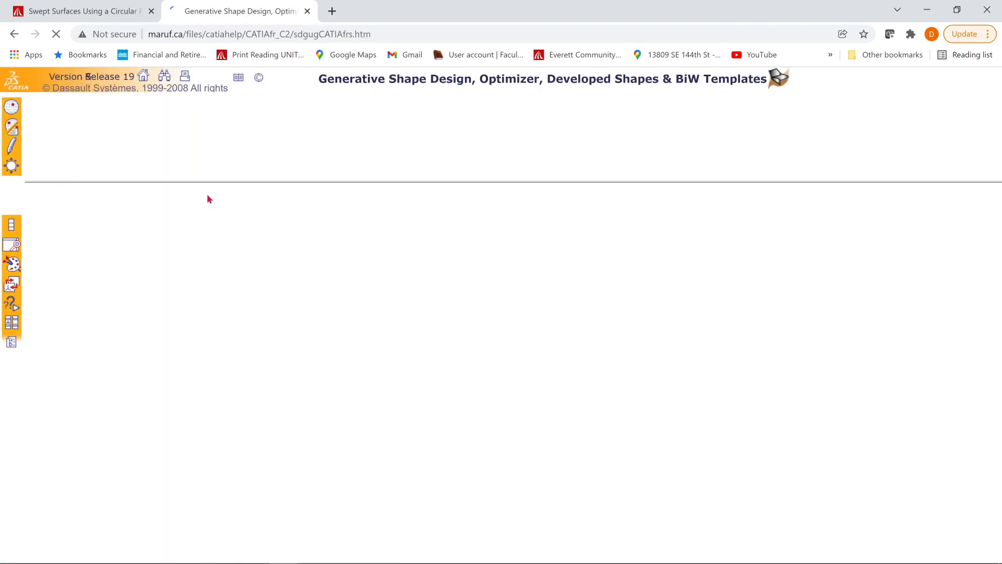
pyautogui.click(10, 246)
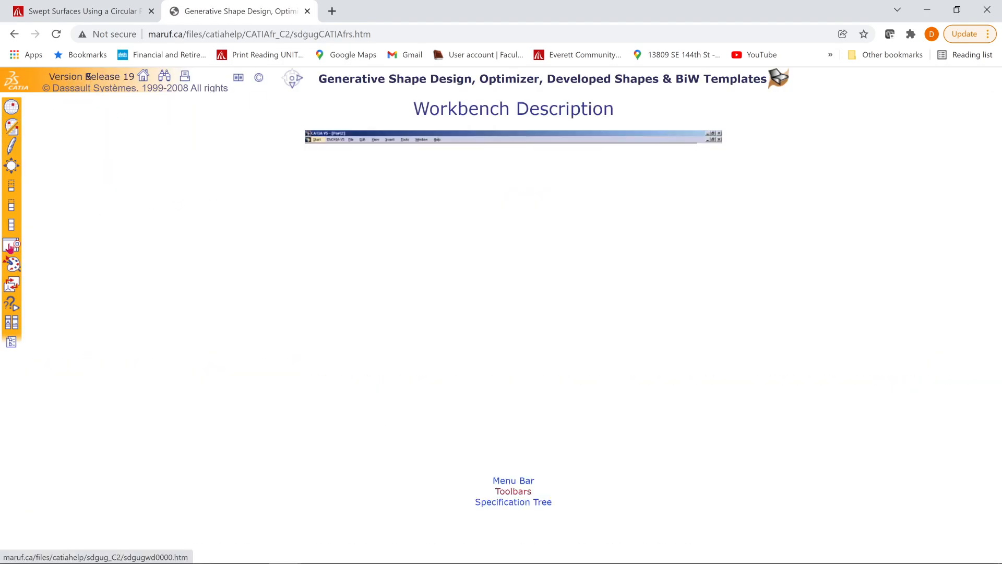
pyautogui.click(517, 494)
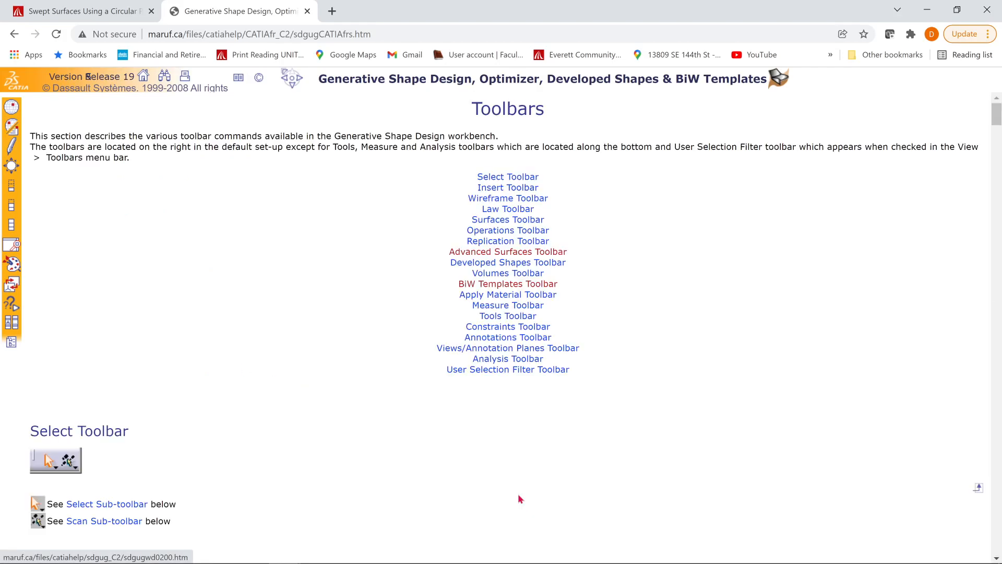
# Step: Find the Sweep command in the Surfaces Toolbar section and open its help topic on swept surfaces using a circular profile
pyautogui.click(500, 221)
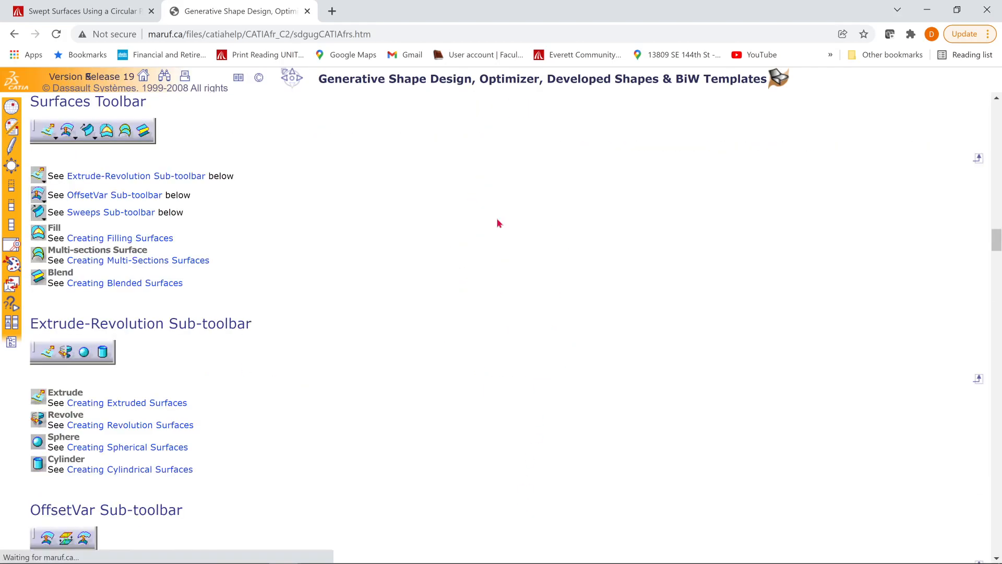
pyautogui.scroll(-3, 490, 224)
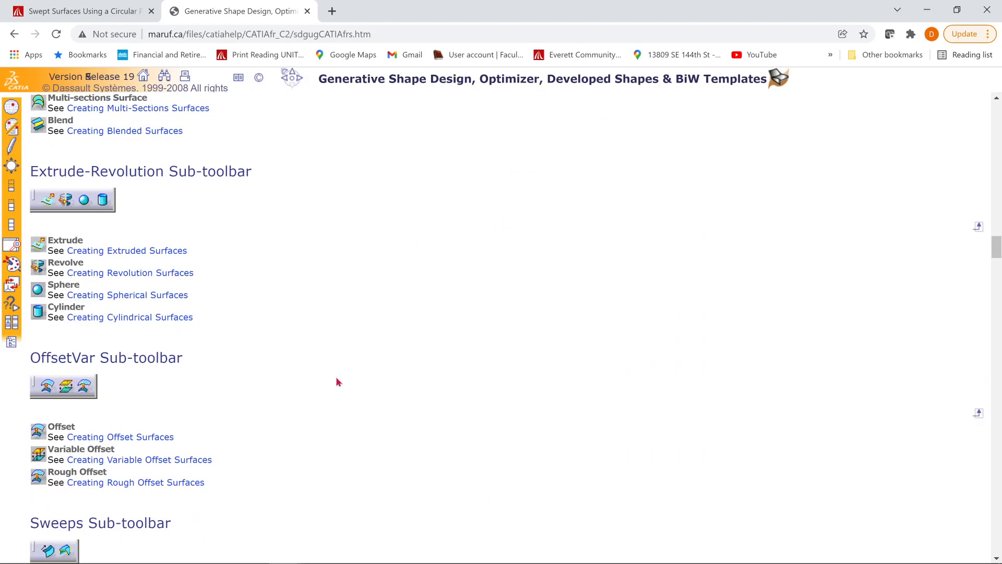
pyautogui.scroll(-6, 32, 489)
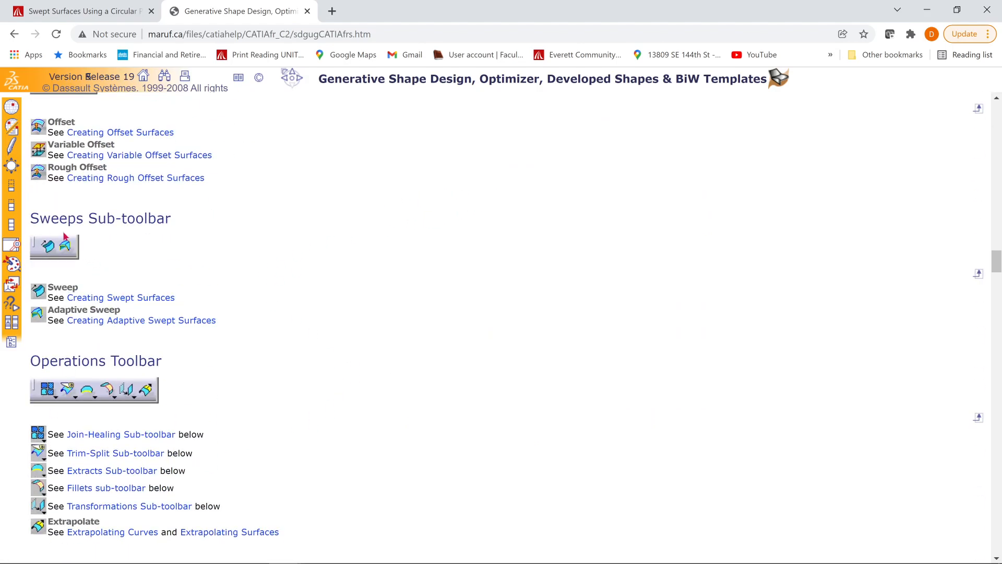
pyautogui.click(141, 297)
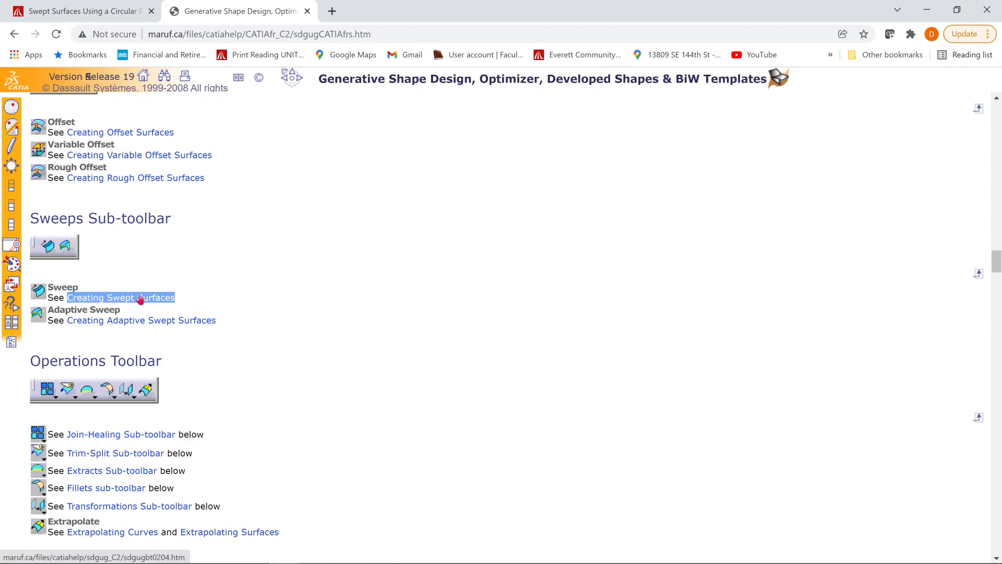
pyautogui.click(194, 379)
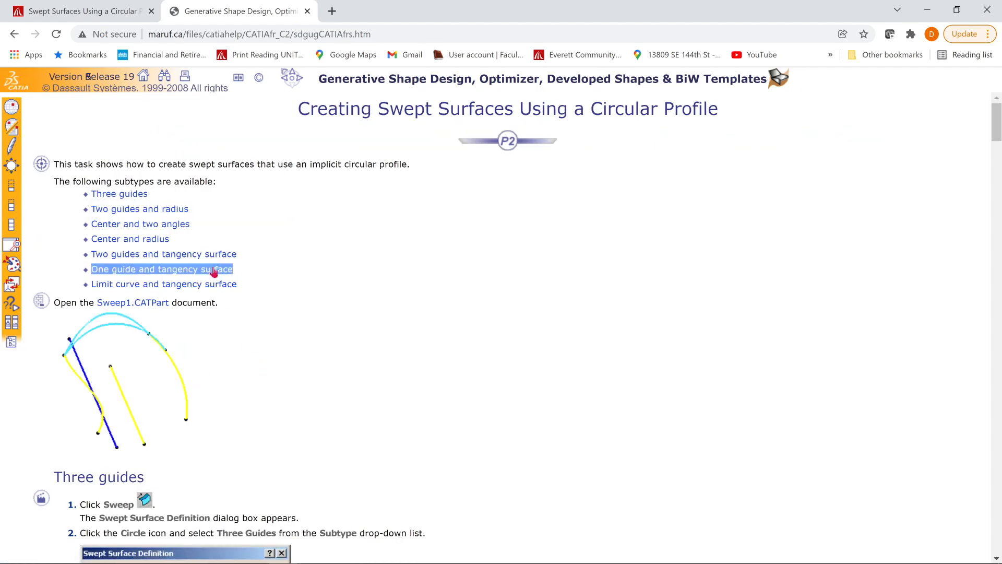
# Step: Open the Two guides and radius section of the help topic and read through its procedure
pyautogui.click(185, 211)
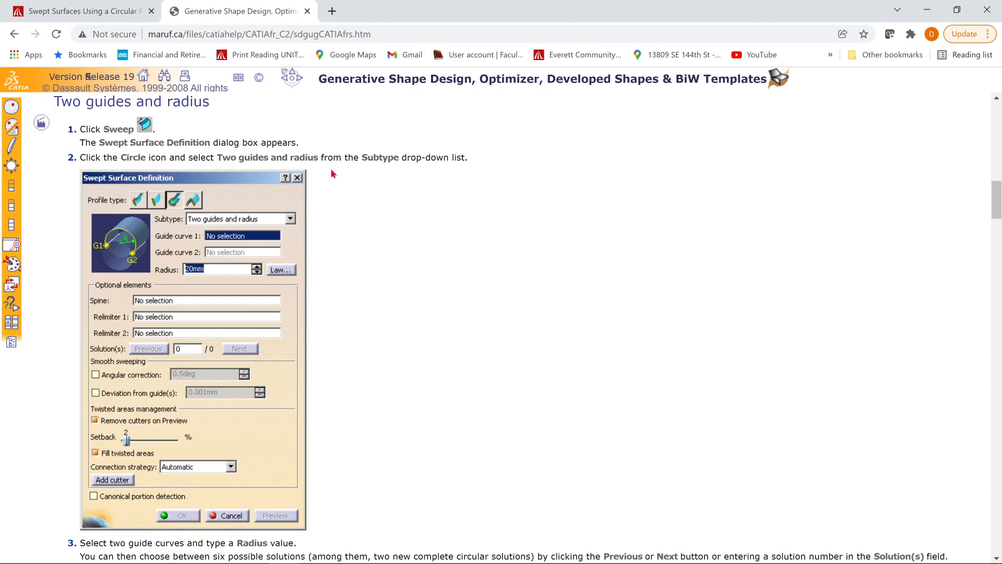
pyautogui.scroll(-3, 378, 211)
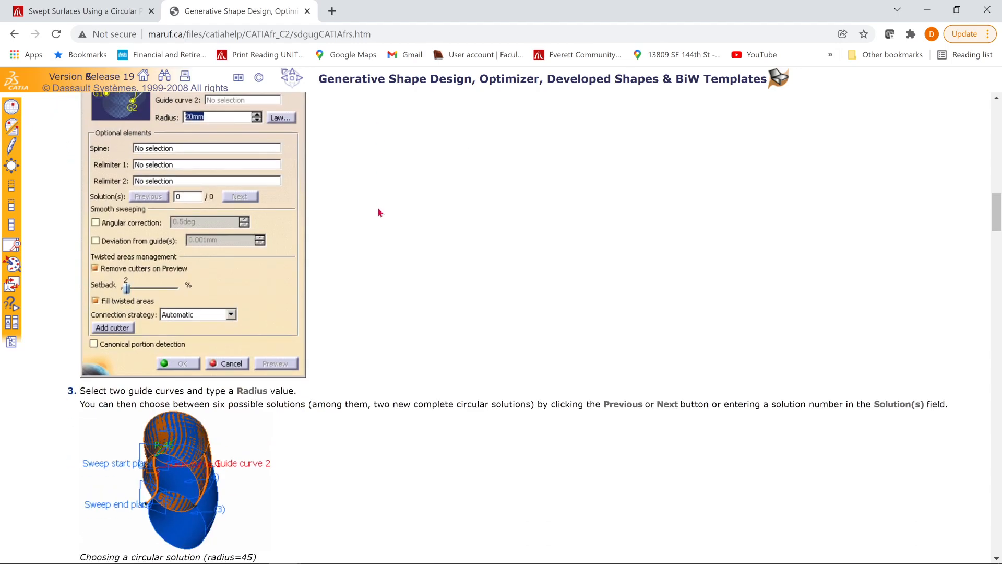
pyautogui.scroll(-3, 379, 212)
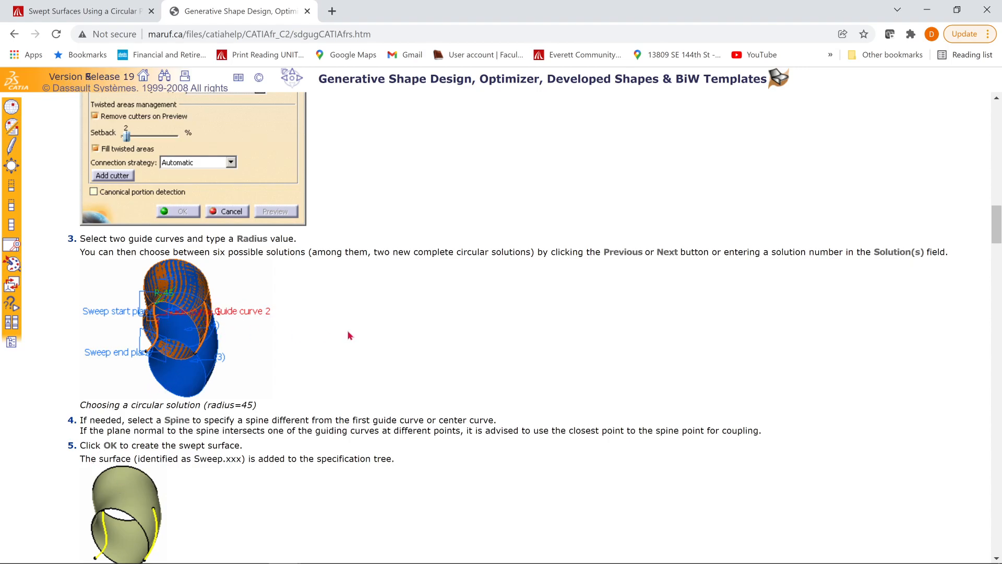
# Step: Switch to the 3DEXPERIENCE CATIA window with the open swept surface definition
pyautogui.hotkey('alt', 'Tab')
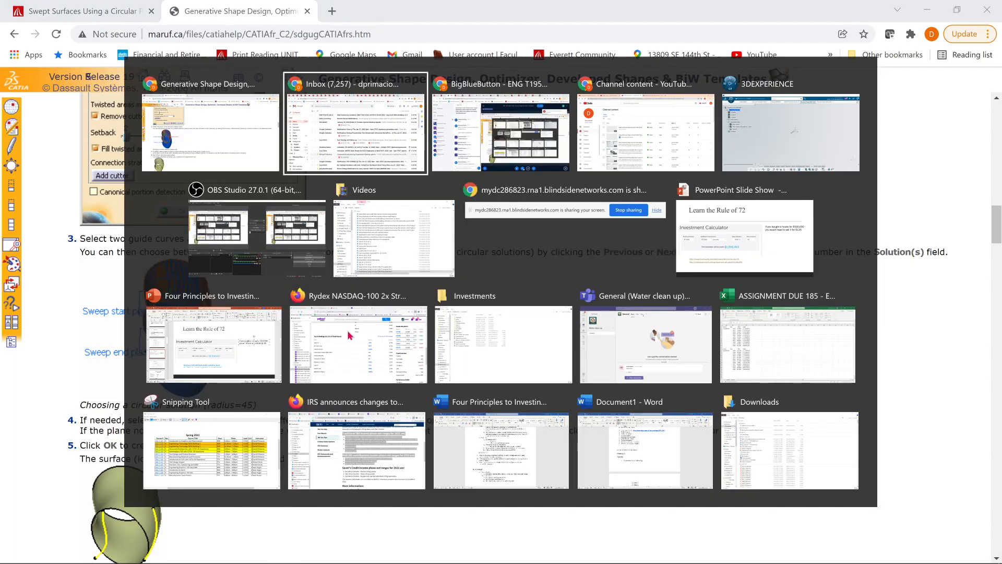
pyautogui.hotkey('alt', 'Tab')
pyautogui.hotkey('alt', 'Tab')
pyautogui.hotkey('alt', 'Tab')
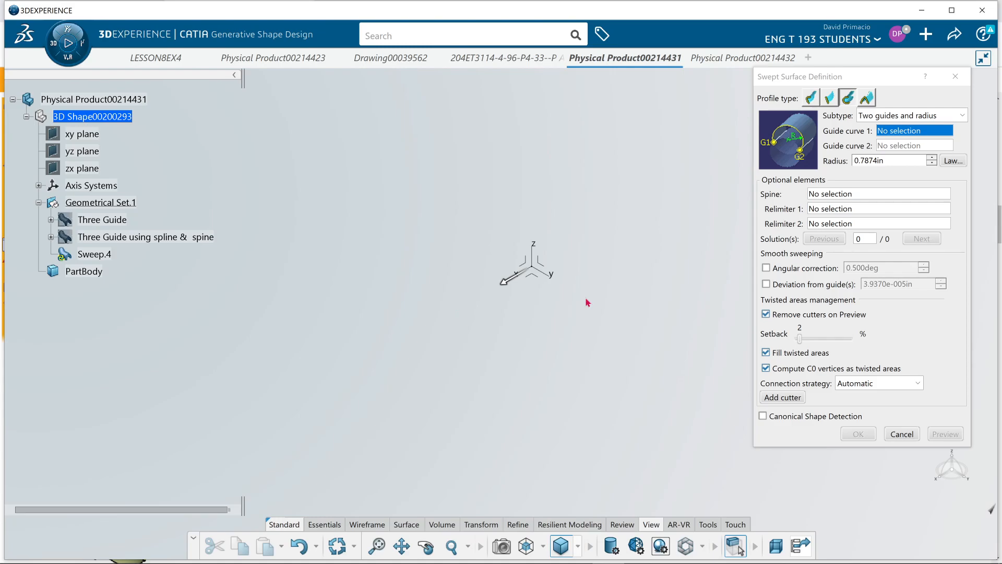
# Step: Create guide curve 1 as a 4 in line along the X axis, starting from a coordinate point at X 0, Y -2, Z 0 in
pyautogui.click(905, 132)
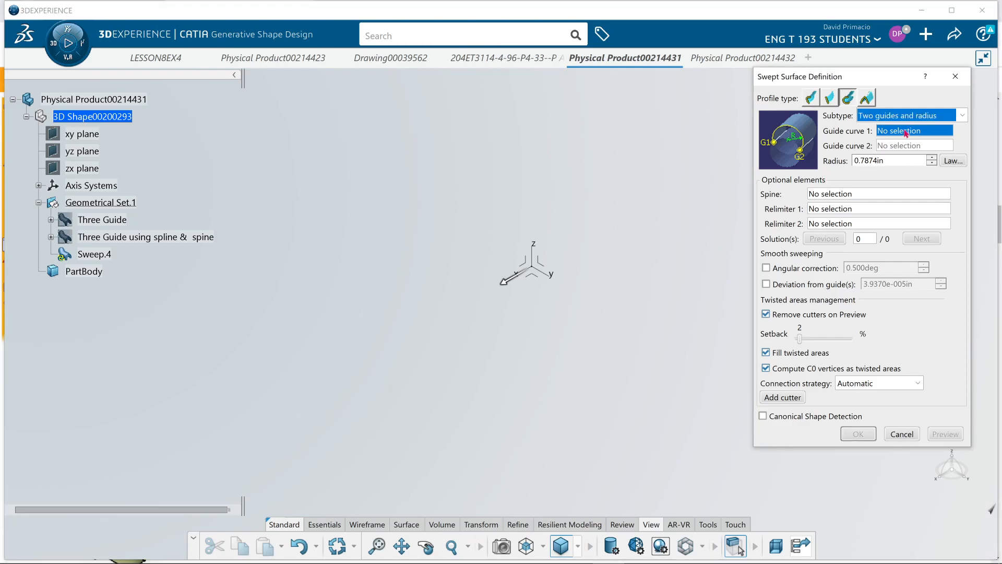
pyautogui.rightClick(906, 133)
pyautogui.moveTo(937, 140)
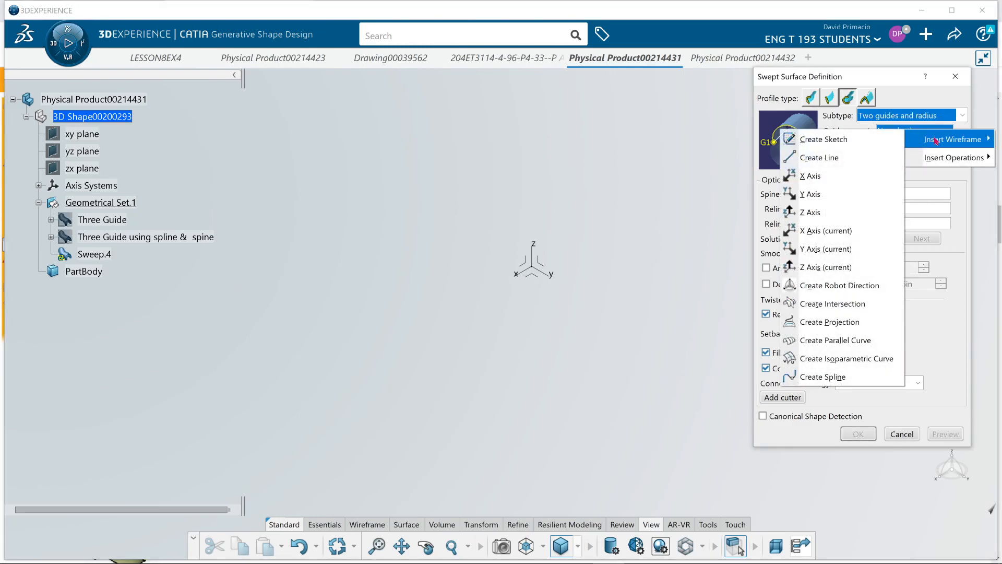
pyautogui.click(823, 158)
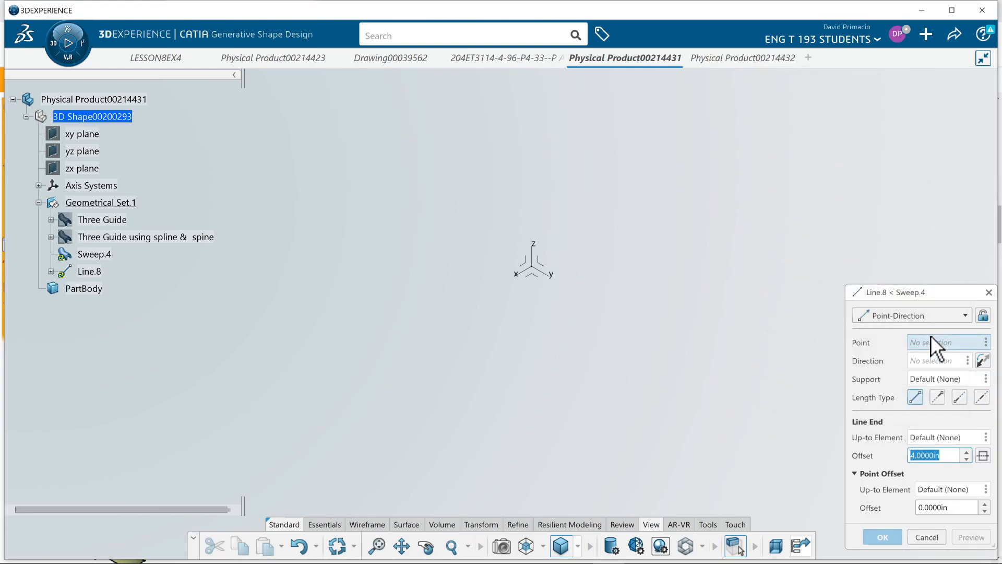
pyautogui.rightClick(932, 343)
pyautogui.moveTo(932, 345)
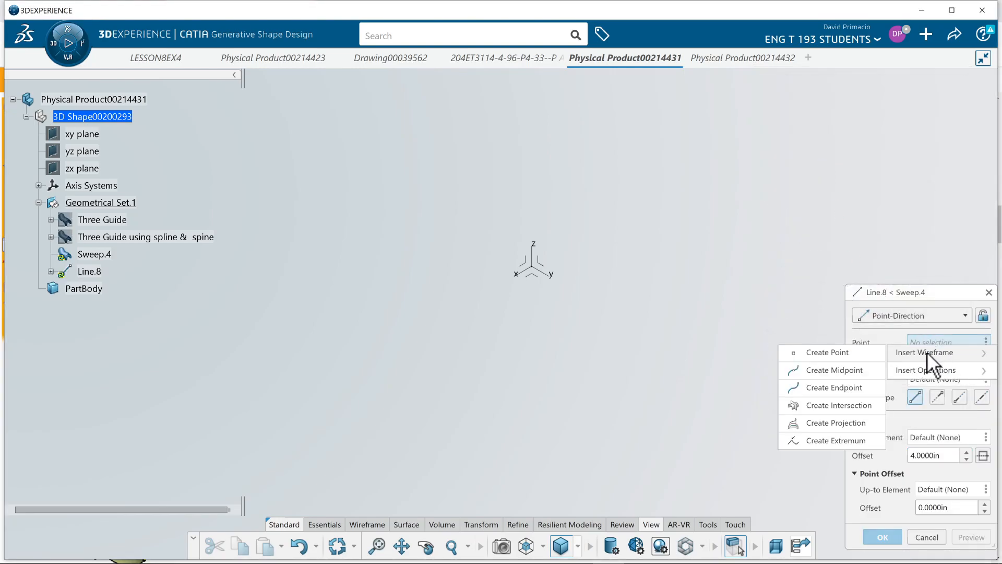
pyautogui.click(852, 354)
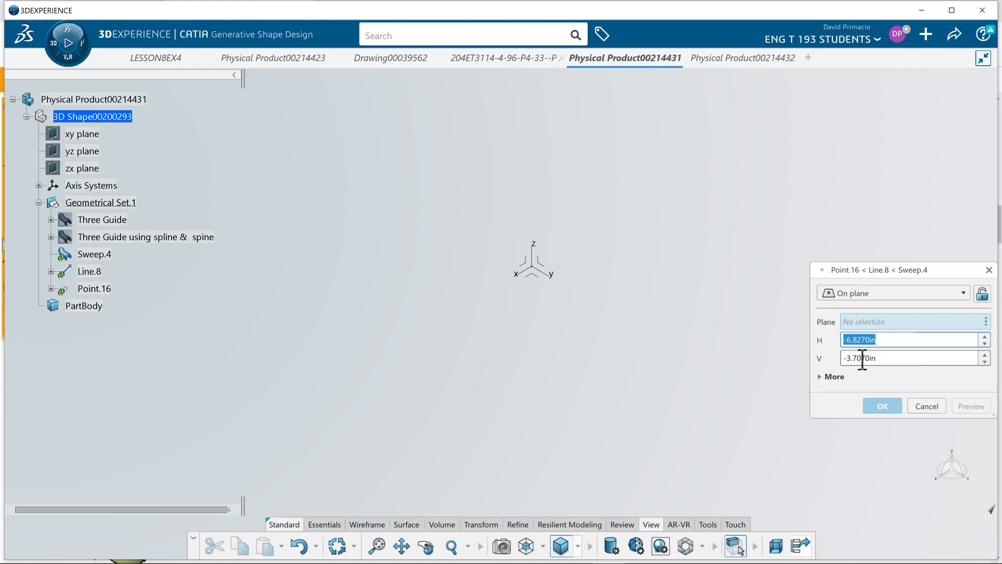
pyautogui.click(857, 295)
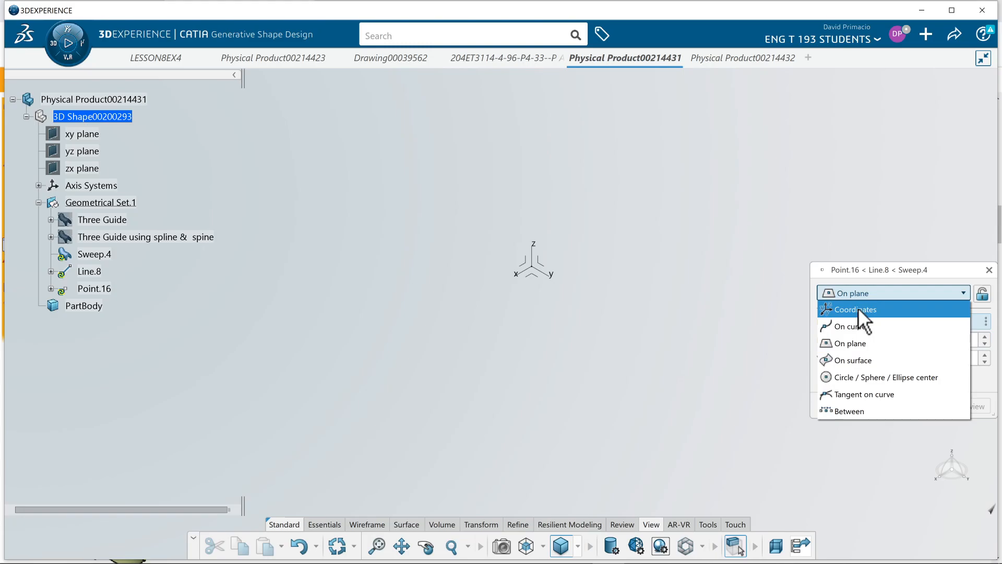
pyautogui.click(858, 309)
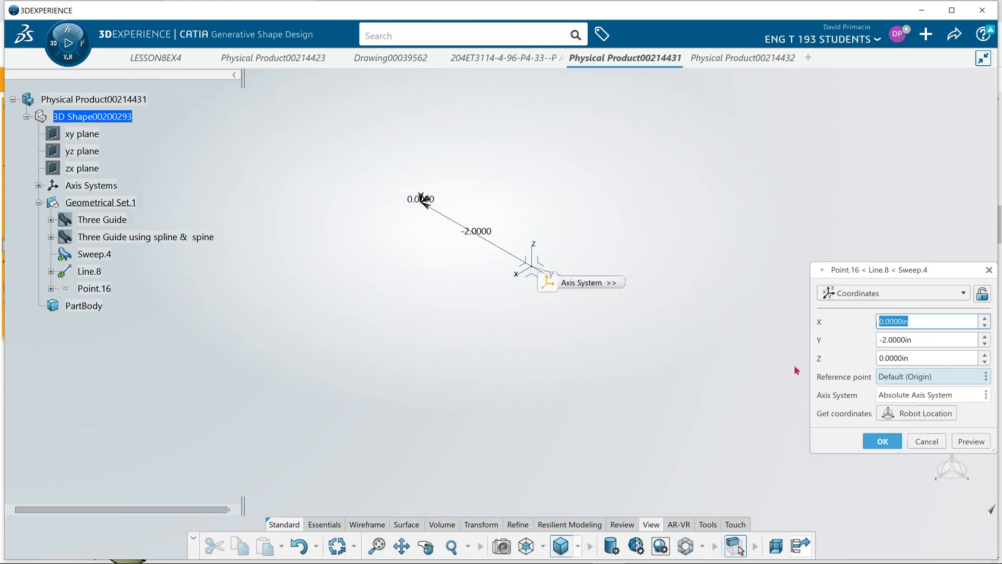
pyautogui.click(887, 441)
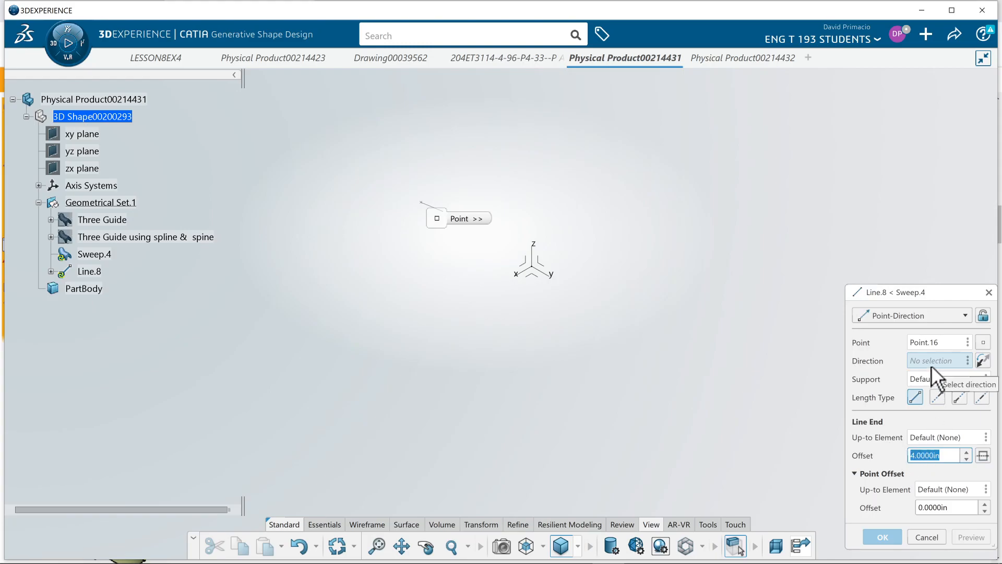
pyautogui.click(523, 277)
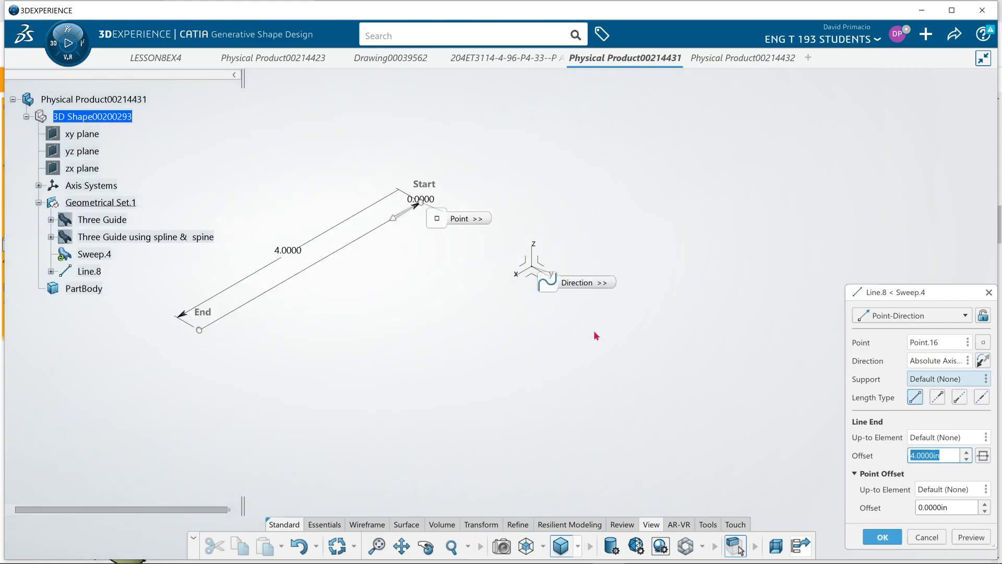
pyautogui.click(883, 530)
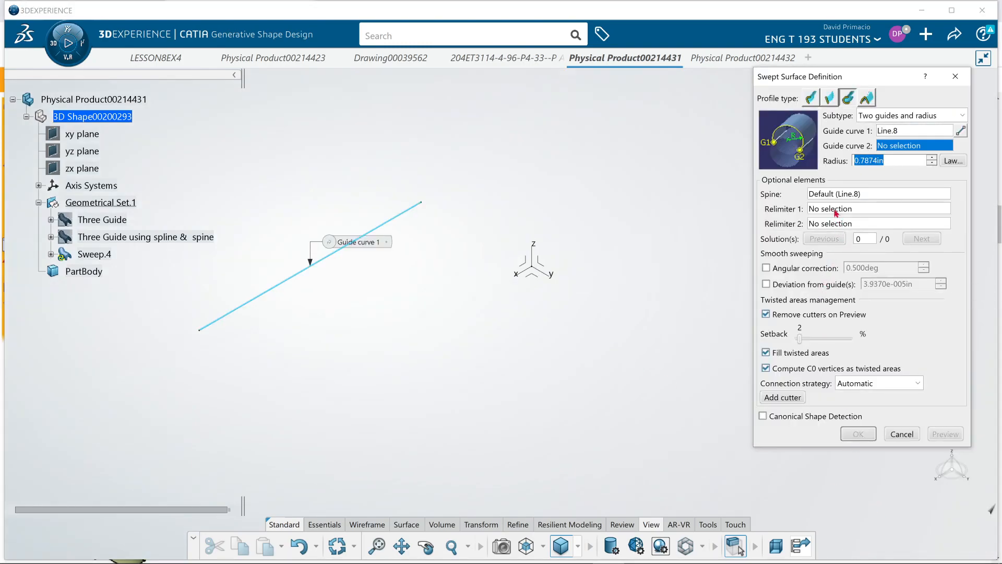
# Step: Create guide curve 2 as a 4 in line along the X axis, starting from a coordinate point at Y 2 in
pyautogui.rightClick(895, 147)
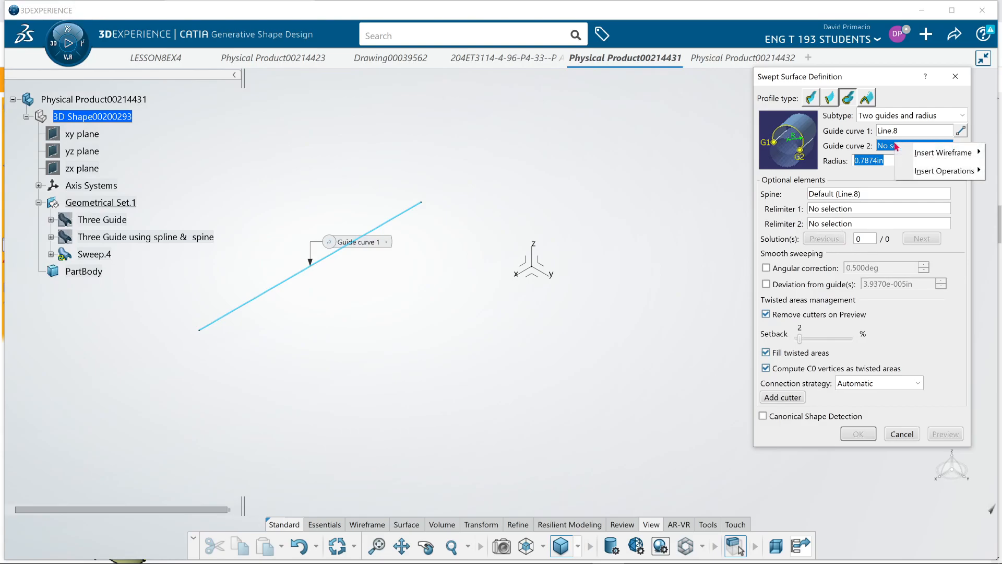
pyautogui.moveTo(906, 151)
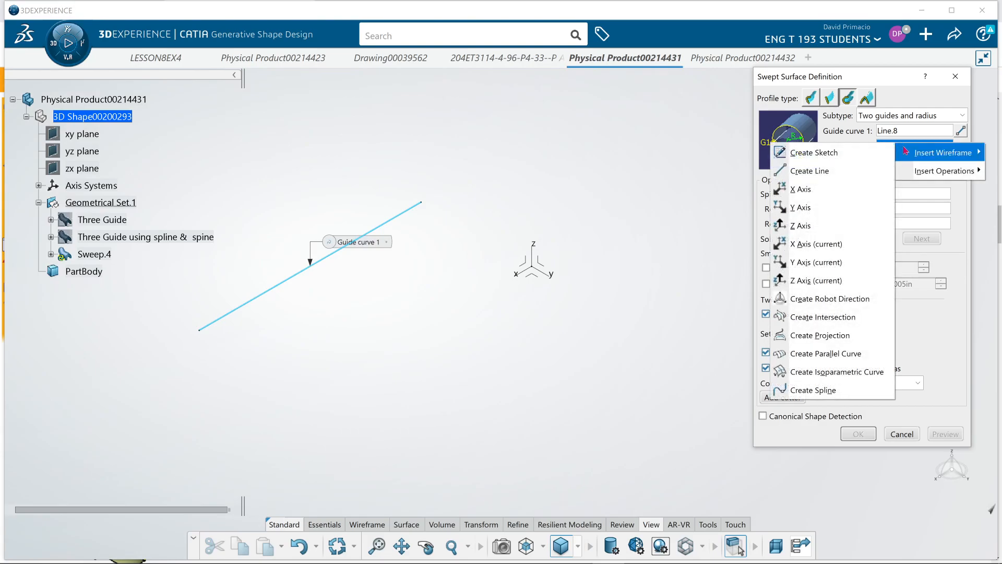
pyautogui.click(852, 173)
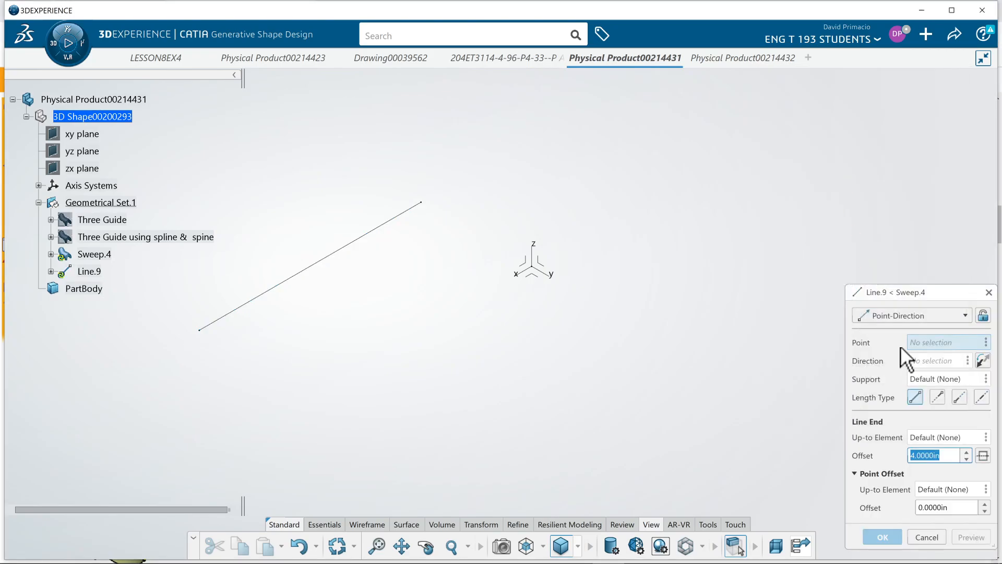
pyautogui.rightClick(932, 342)
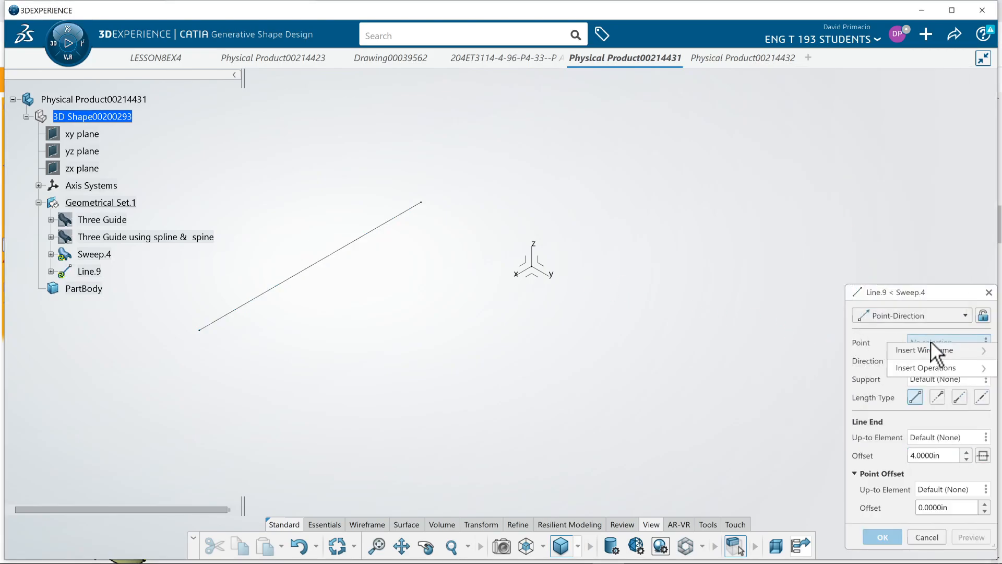
pyautogui.moveTo(930, 345)
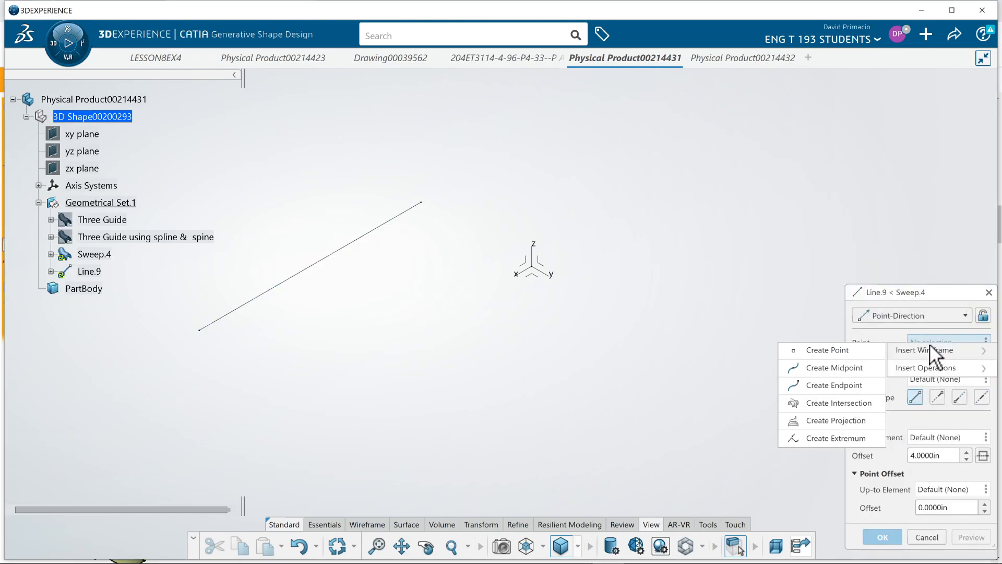
pyautogui.click(835, 350)
pyautogui.click(877, 340)
pyautogui.press('Delete')
pyautogui.press('Return')
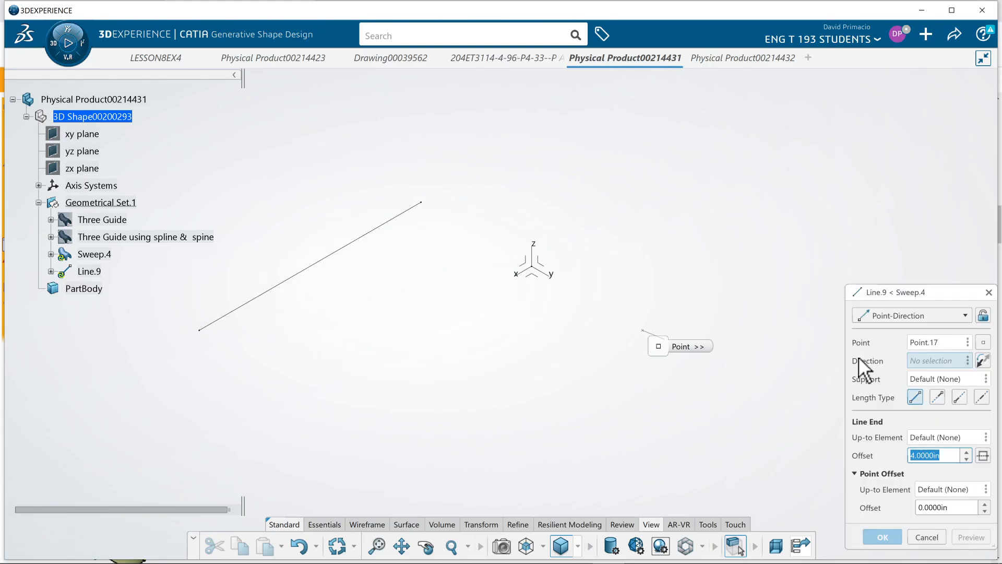
pyautogui.click(528, 273)
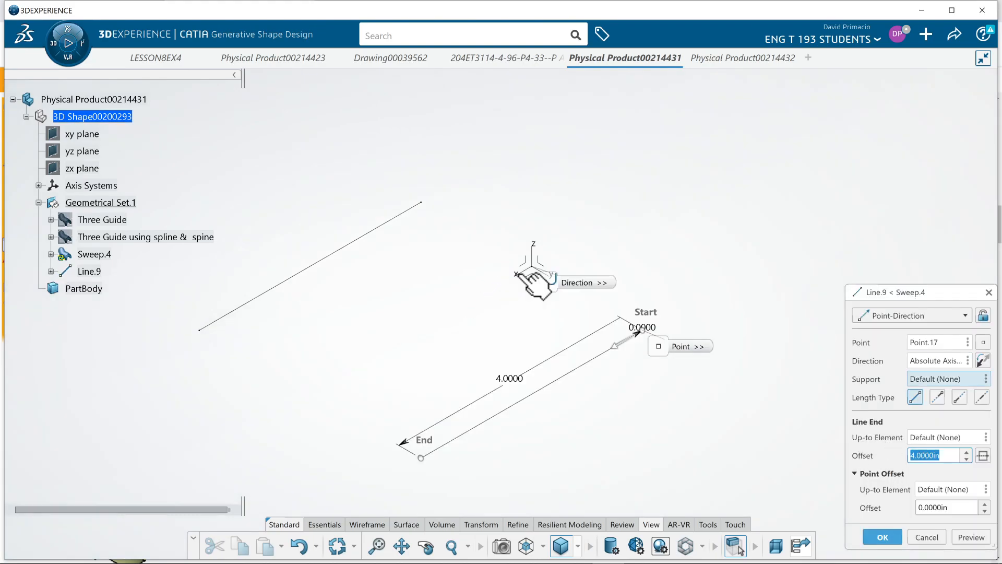
pyautogui.click(882, 536)
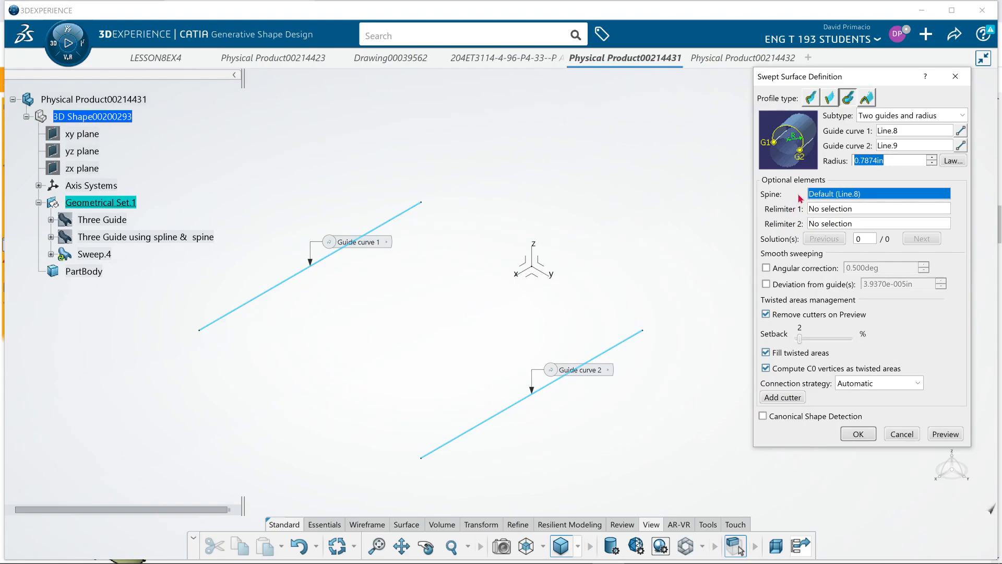
# Step: Use the absolute axis system's X axis as the sweep's spine and try to preview the surface
pyautogui.click(524, 272)
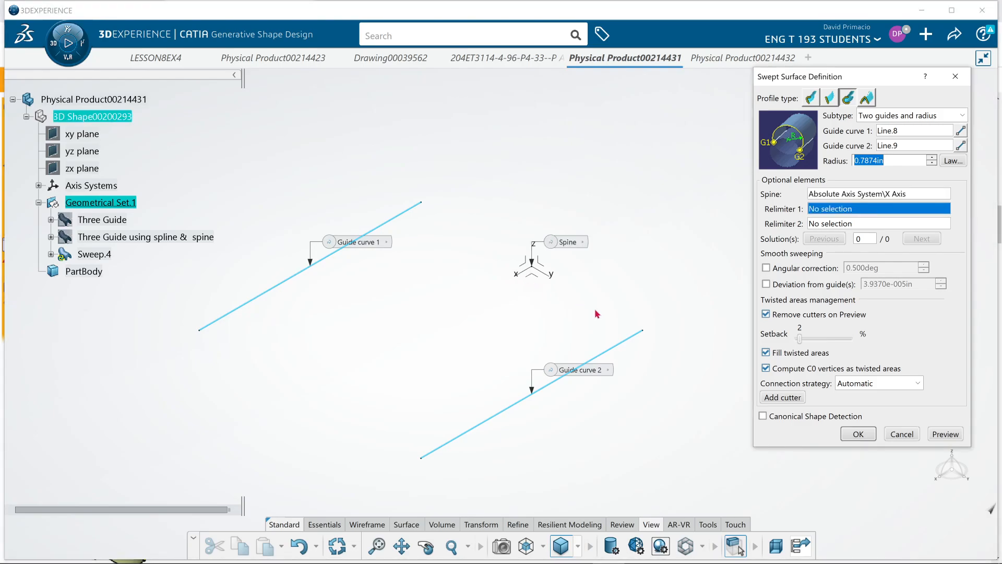
pyautogui.click(940, 433)
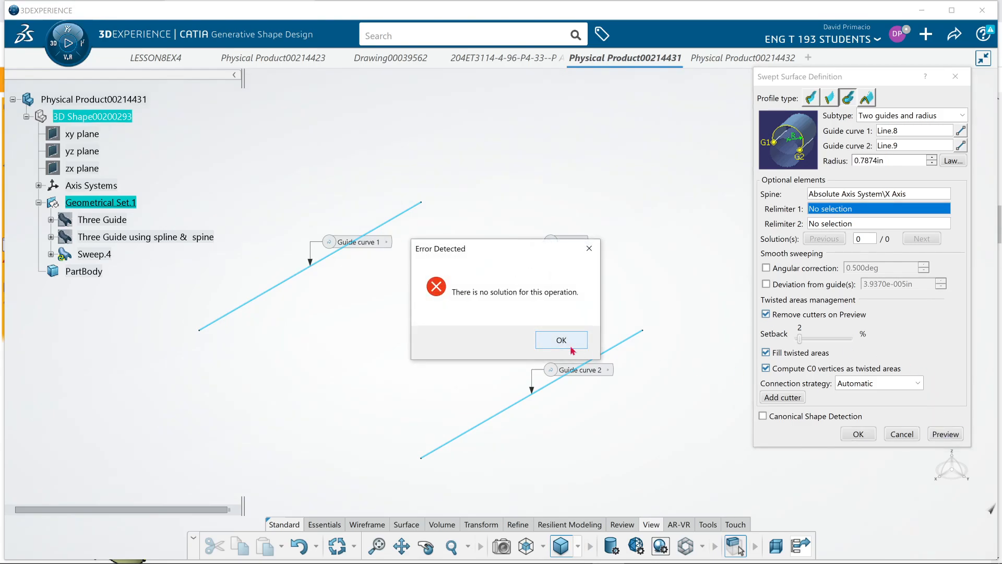
pyautogui.click(567, 345)
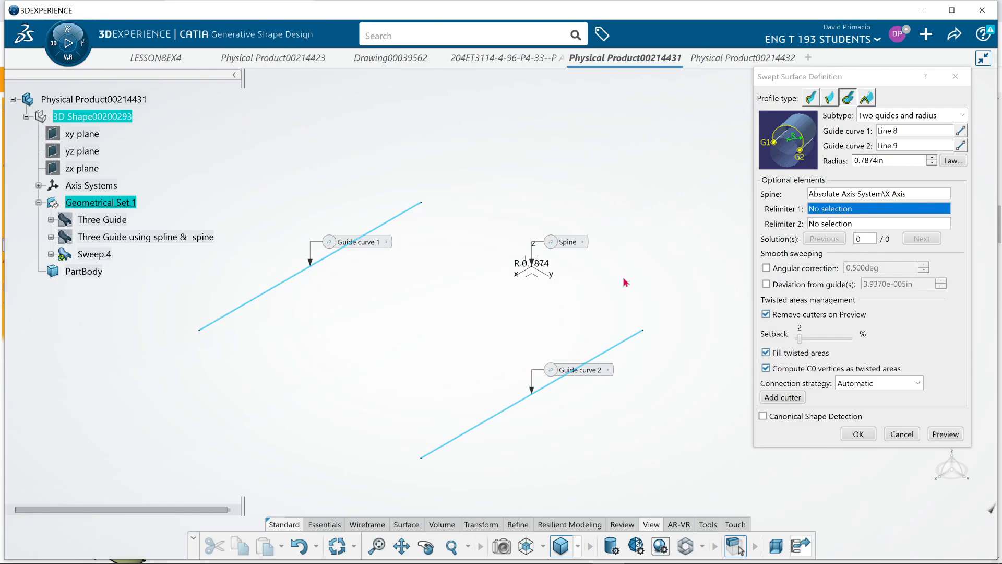
# Step: Set the sweep radius to 2 in and preview the circular surface
pyautogui.click(880, 161)
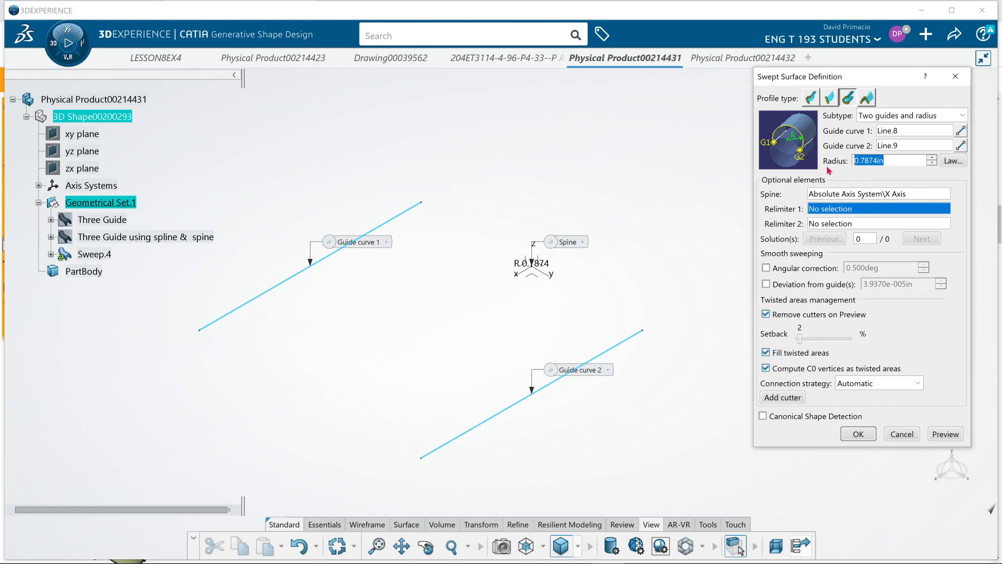
pyautogui.write('2')
pyautogui.click(933, 434)
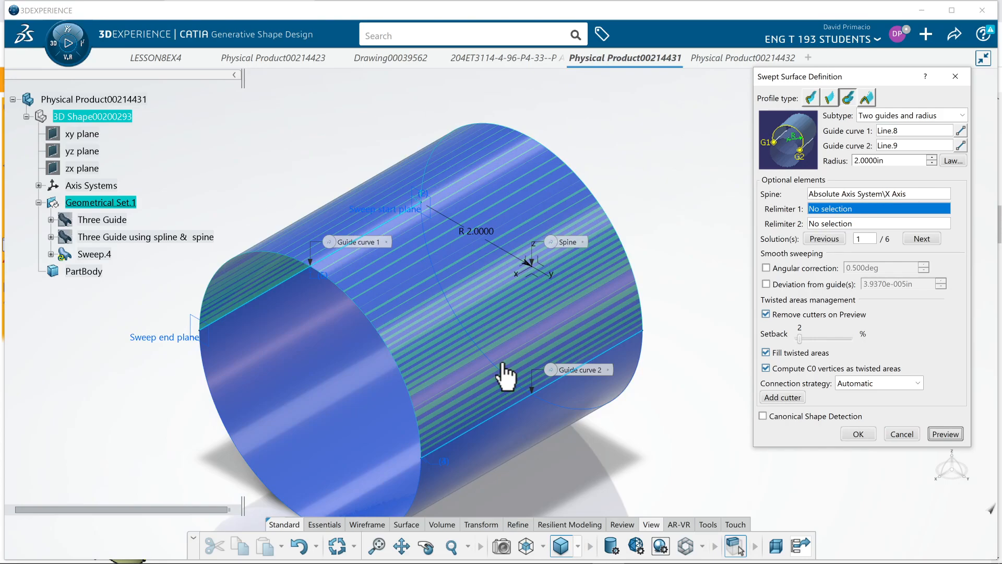
pyautogui.moveTo(159, 438); pyautogui.dragTo(306, 374, button='middle')
pyautogui.moveTo(708, 470); pyautogui.dragTo(557, 452, button='middle')
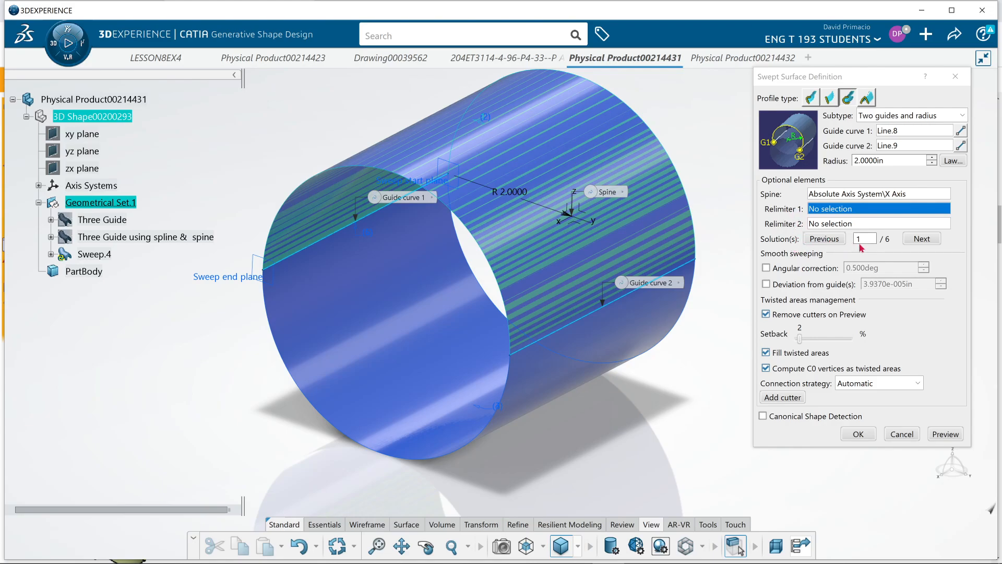
# Step: Cycle through the possible sweep solutions and create the surface with solution 6, the full cylinder
pyautogui.click(921, 239)
pyautogui.click(922, 239)
pyautogui.click(921, 239)
pyautogui.click(921, 238)
pyautogui.click(918, 240)
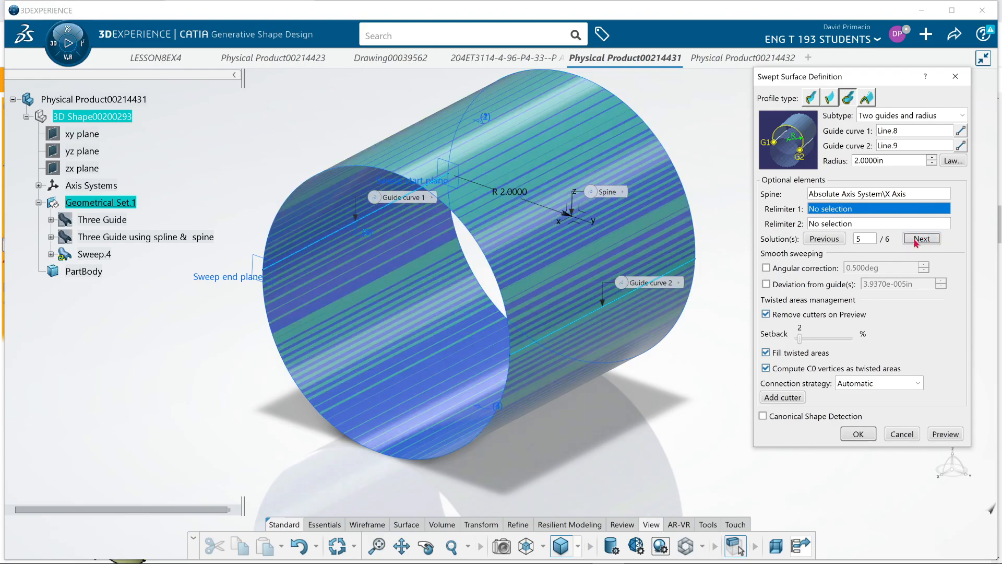
pyautogui.click(916, 240)
pyautogui.click(917, 240)
pyautogui.click(916, 240)
pyautogui.click(916, 240)
pyautogui.click(916, 241)
pyautogui.click(958, 440)
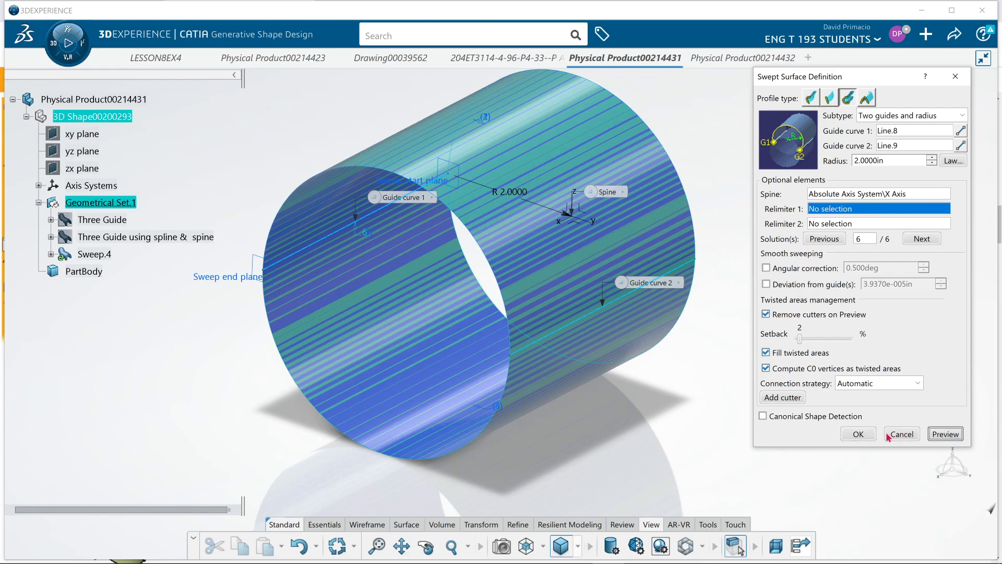
pyautogui.click(853, 434)
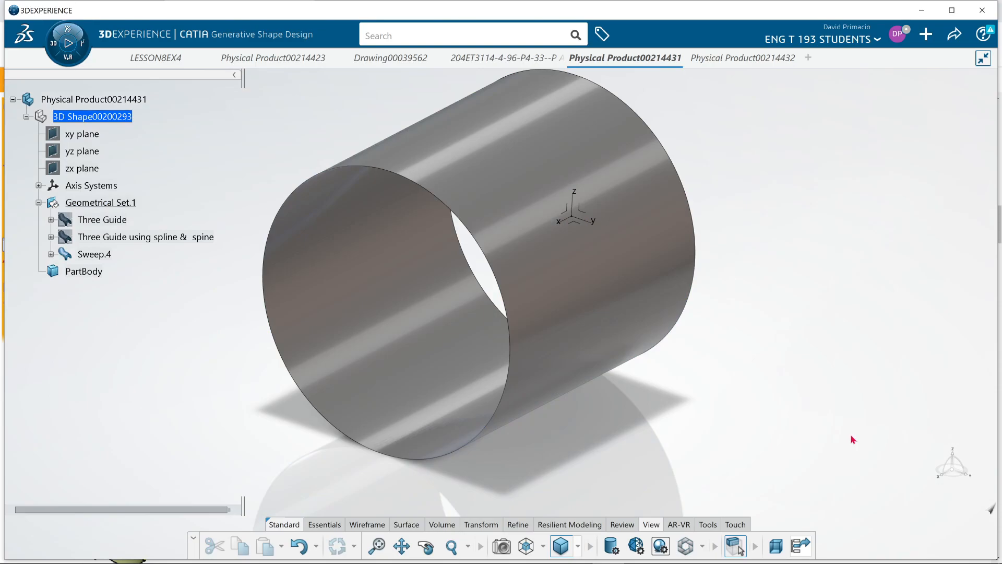
# Step: Edit the swept surface to use solution 1, the upper half cylinder between the two guides
pyautogui.doubleClick(313, 332)
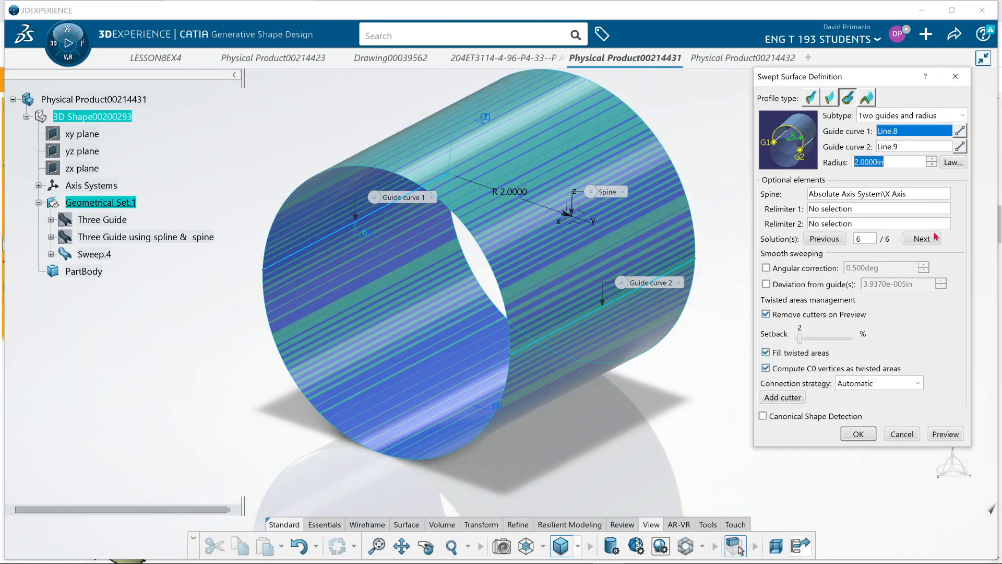
pyautogui.click(922, 239)
pyautogui.click(945, 434)
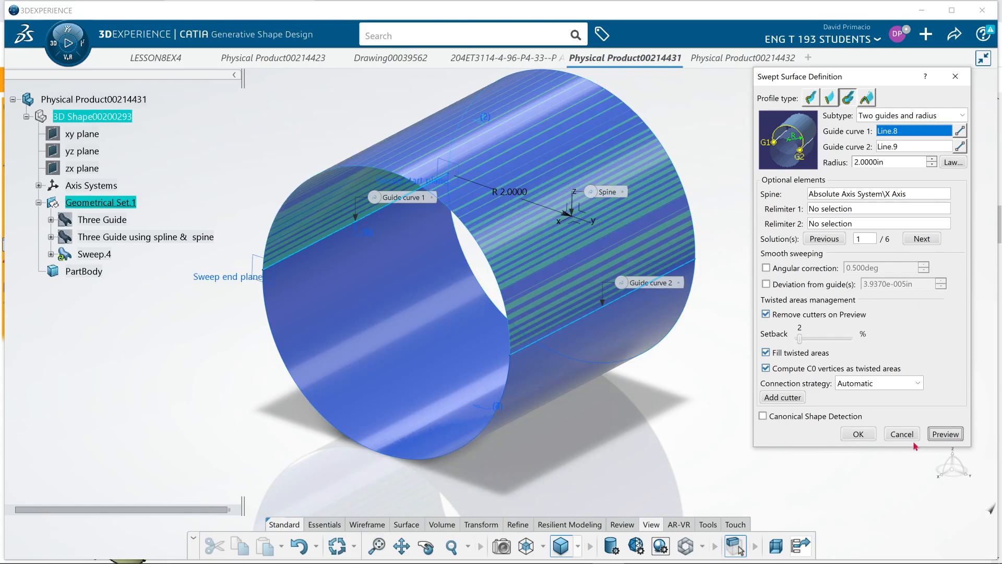
pyautogui.click(856, 434)
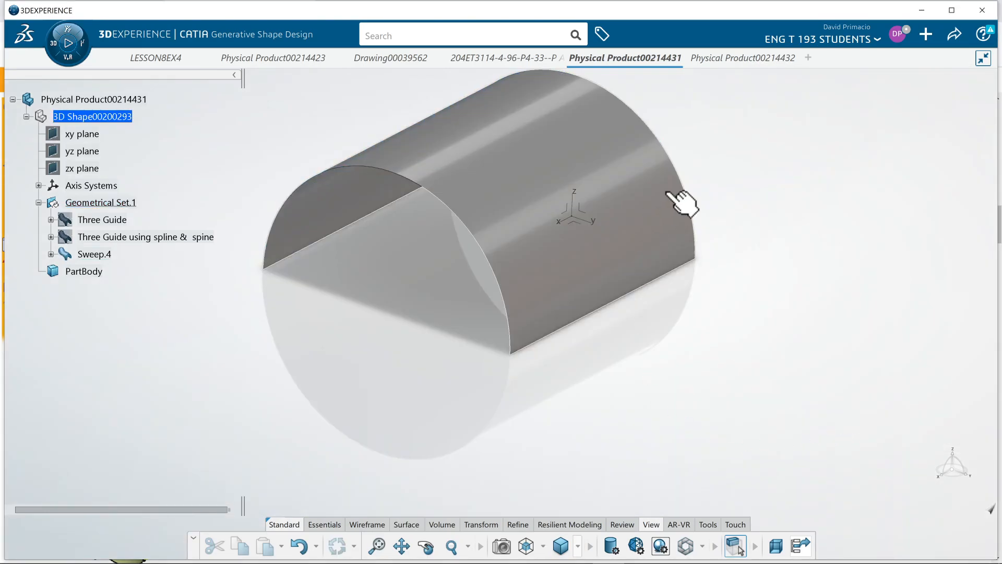
# Step: Edit the swept surface to use solution 2 and preview it
pyautogui.click(648, 249)
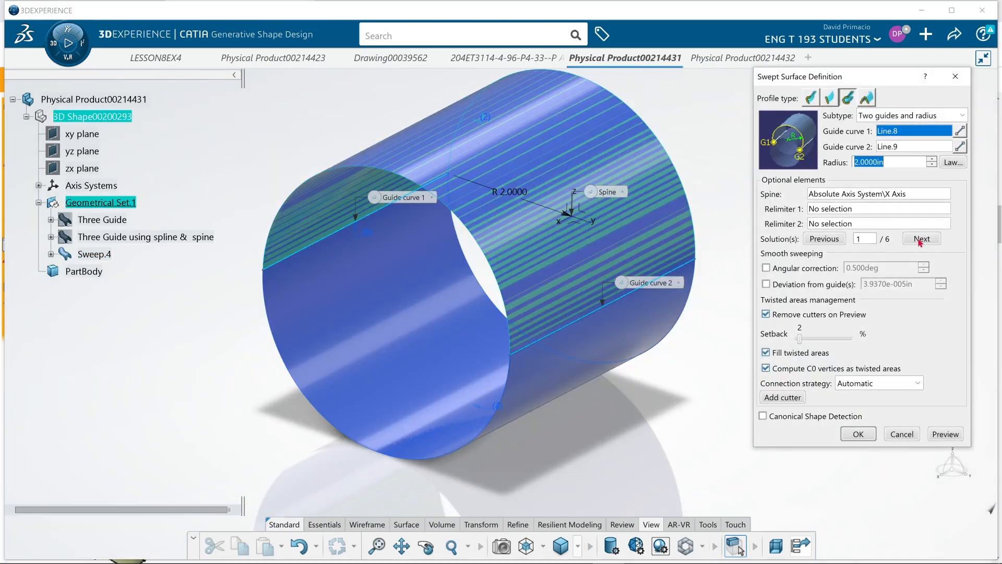
pyautogui.click(920, 239)
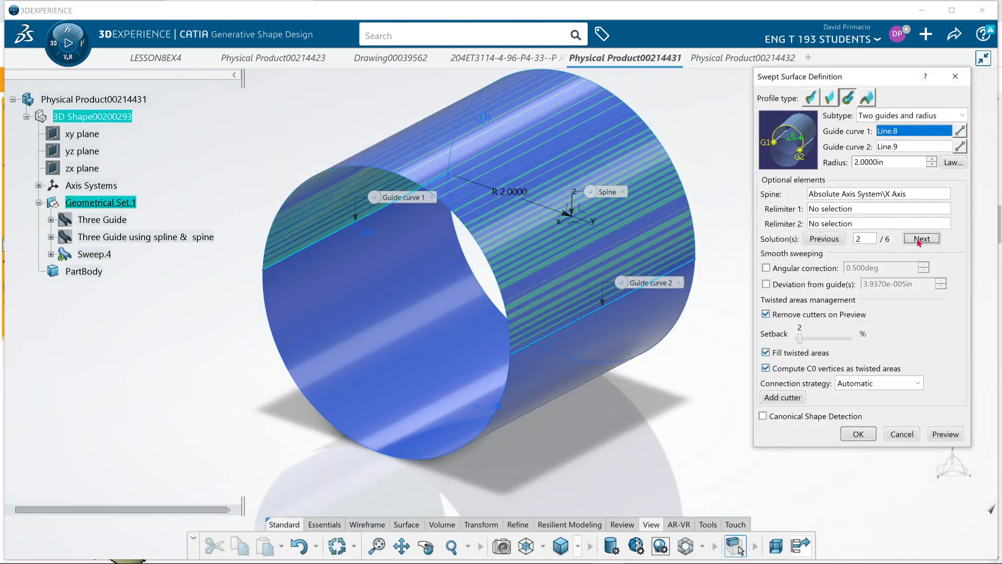
pyautogui.click(945, 433)
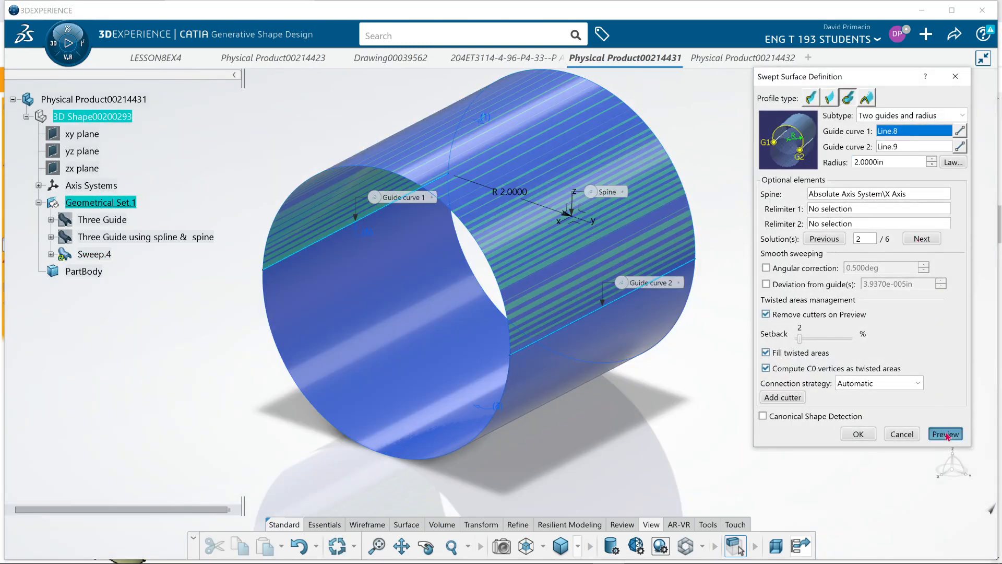
pyautogui.click(858, 434)
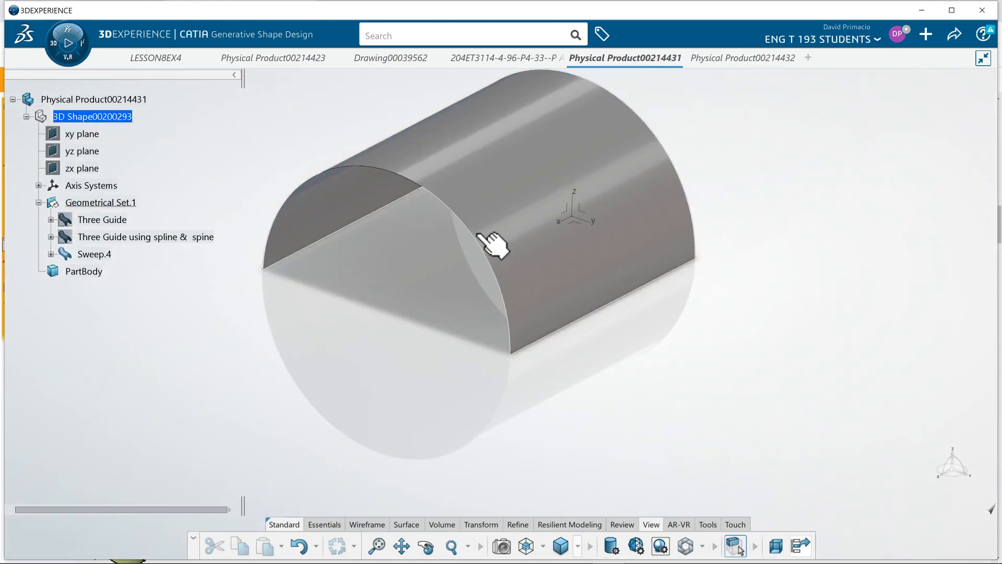
# Step: Change the swept surface to solution 3, the lower half cylinder between the two guides
pyautogui.doubleClick(554, 269)
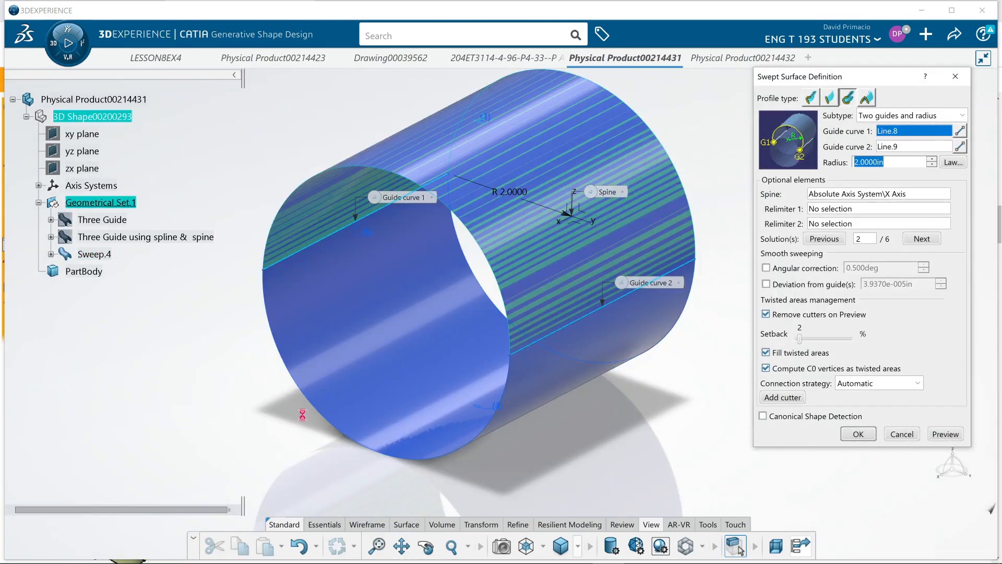
pyautogui.click(925, 239)
pyautogui.click(946, 435)
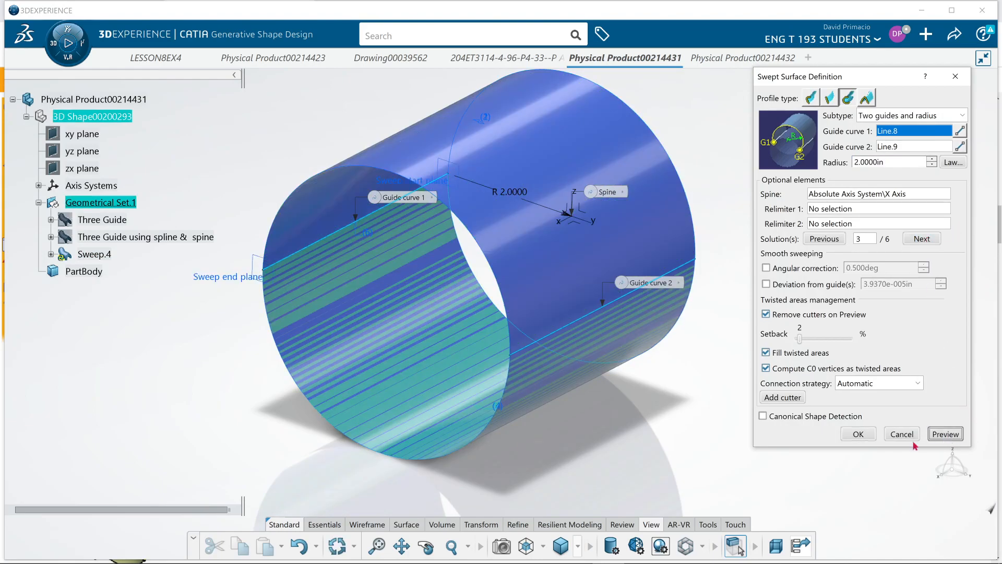
pyautogui.click(858, 434)
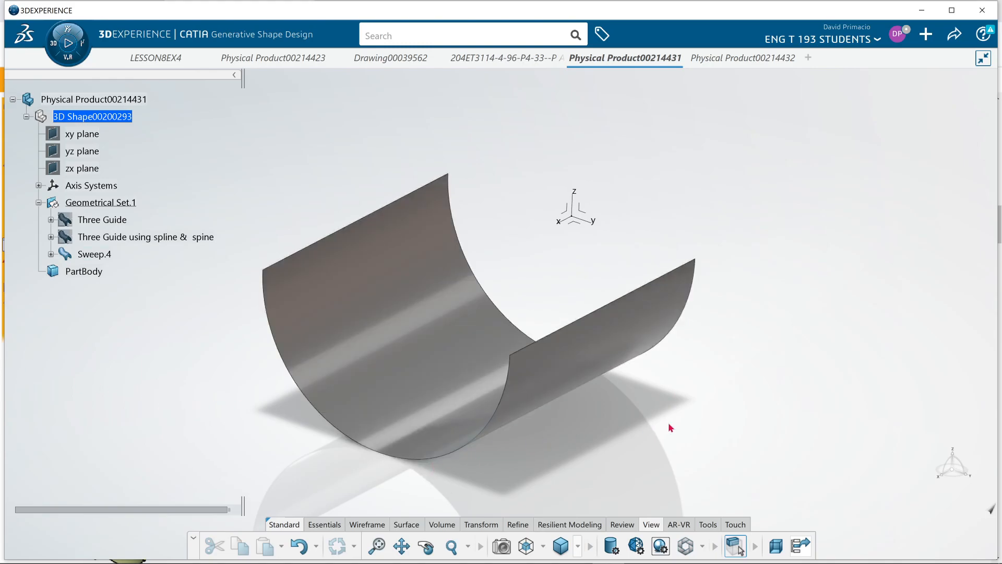
# Step: Return the swept surface to solution 1, the upper half cylinder between the guides, stepping past the remaining solutions
pyautogui.doubleClick(414, 309)
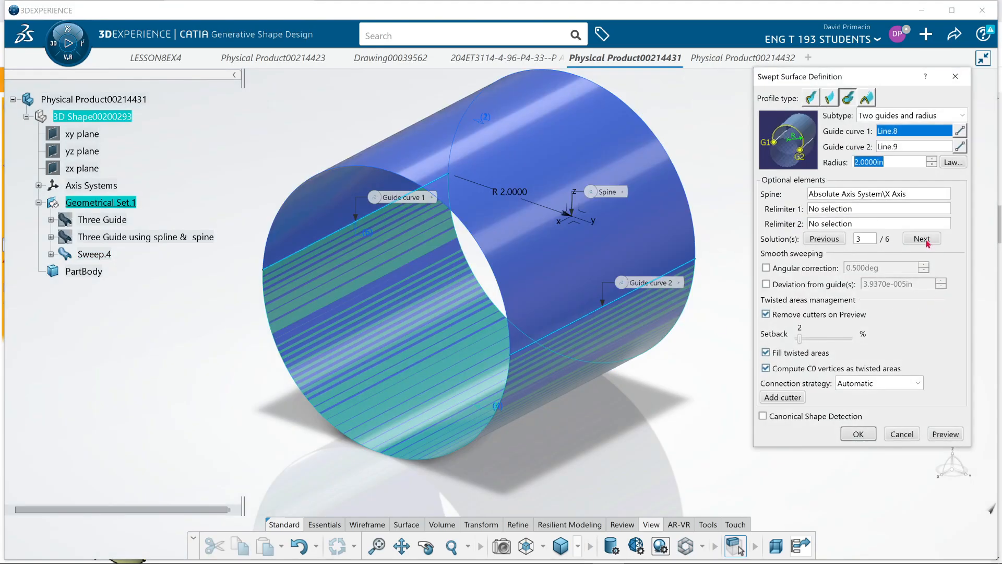
pyautogui.click(923, 239)
pyautogui.click(923, 240)
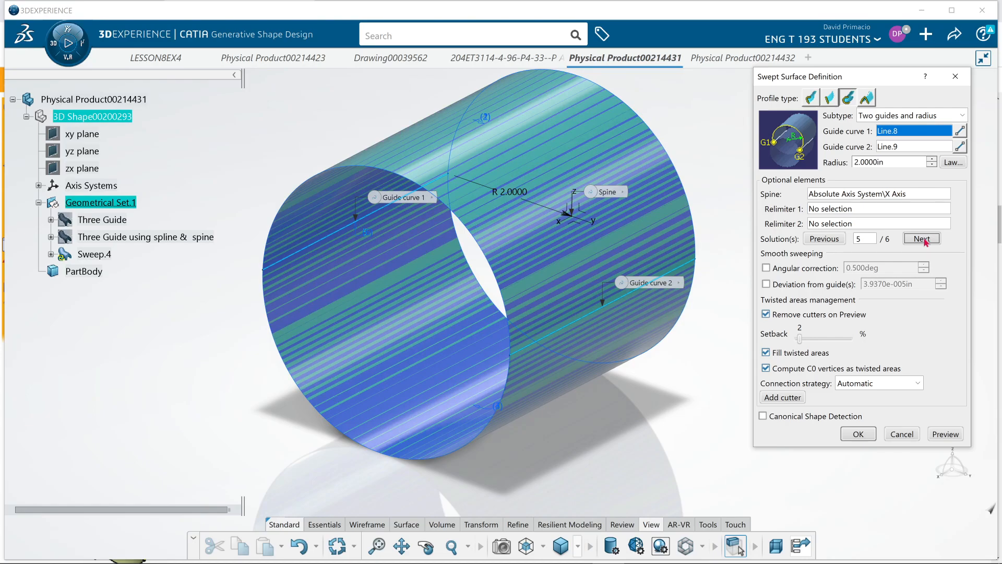
pyautogui.click(923, 239)
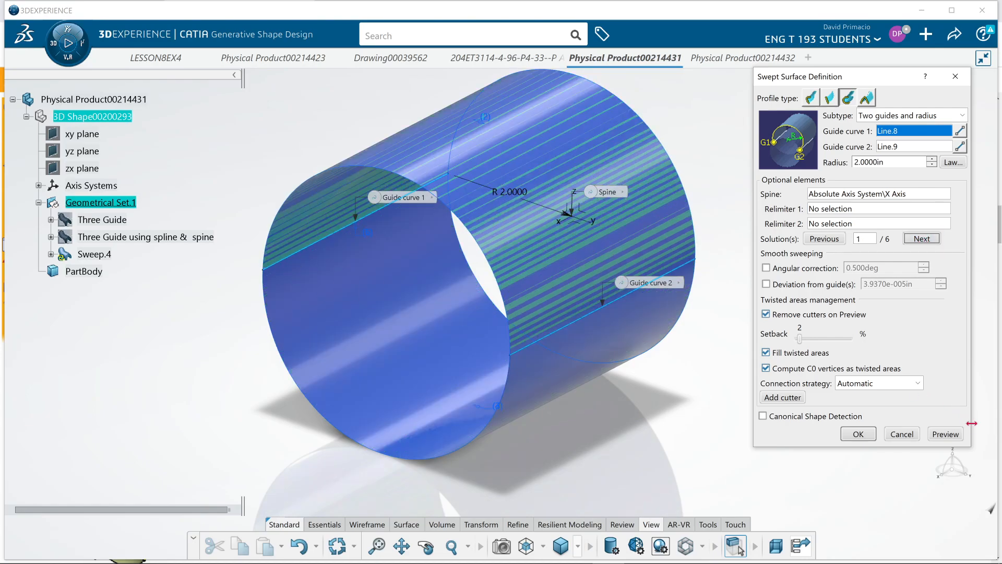
pyautogui.click(858, 434)
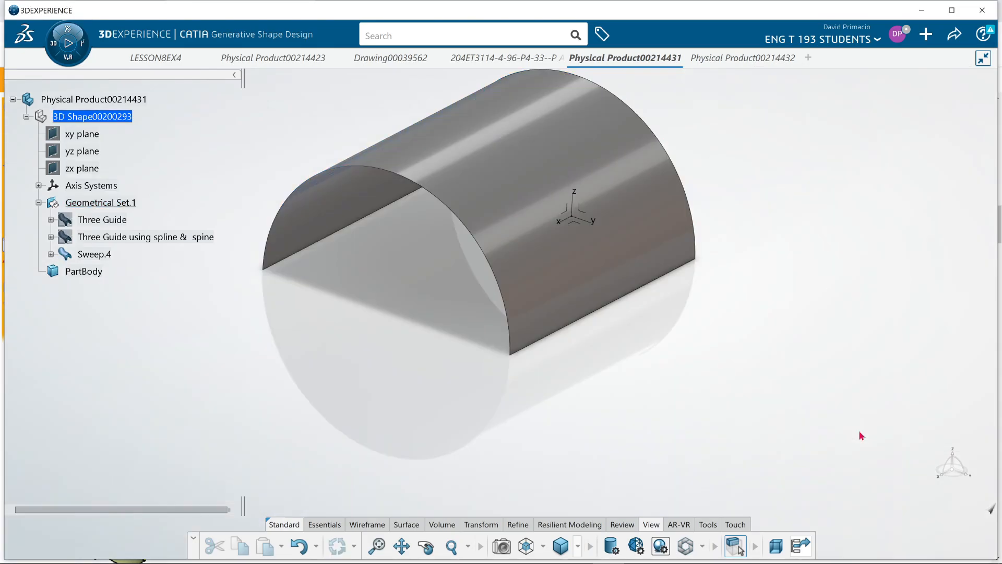
# Step: Set the swept surface's radius to 3 in and apply the change
pyautogui.moveTo(441, 392); pyautogui.dragTo(528, 364, button='middle')
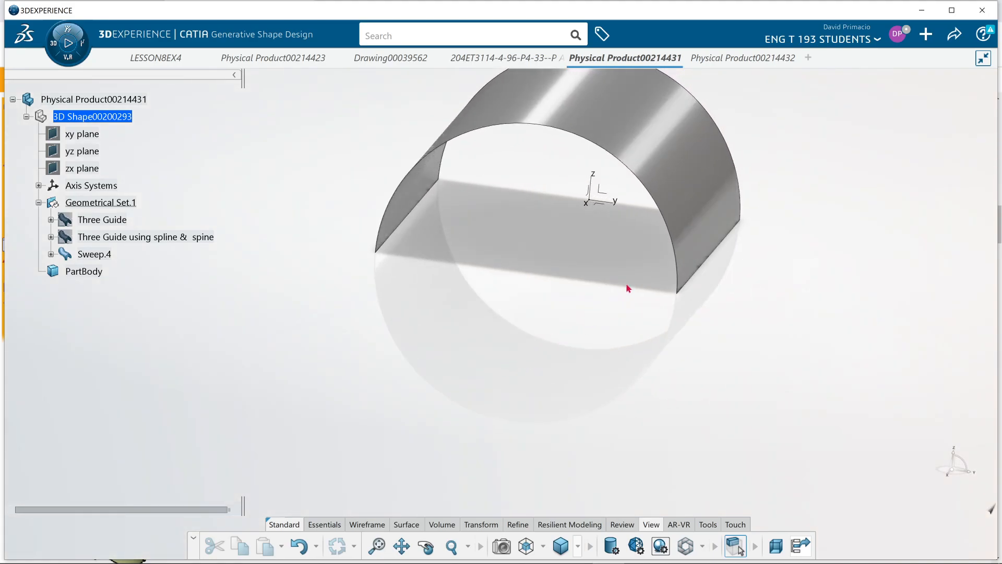
pyautogui.click(687, 259)
pyautogui.doubleClick(684, 259)
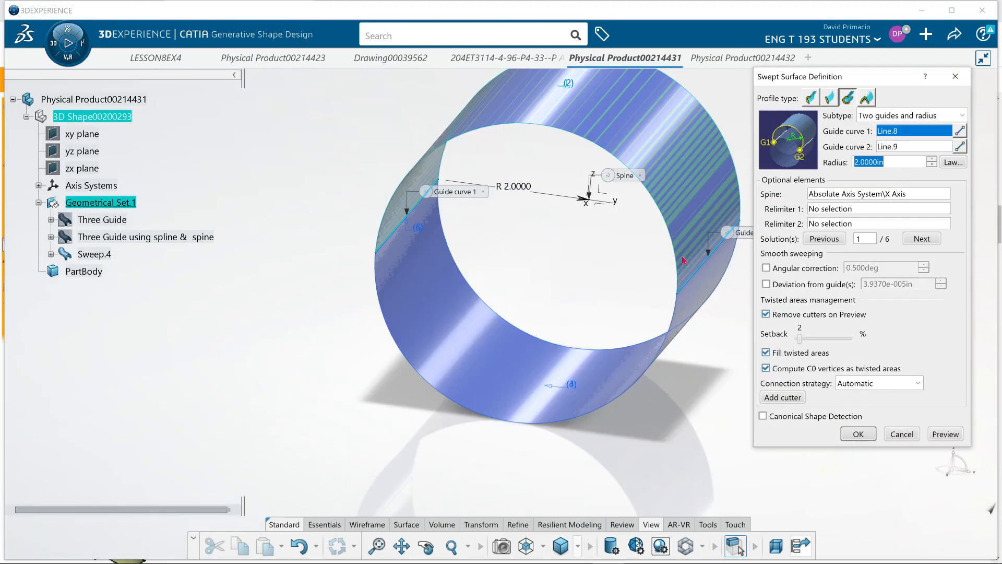
pyautogui.write('3')
pyautogui.press('Return')
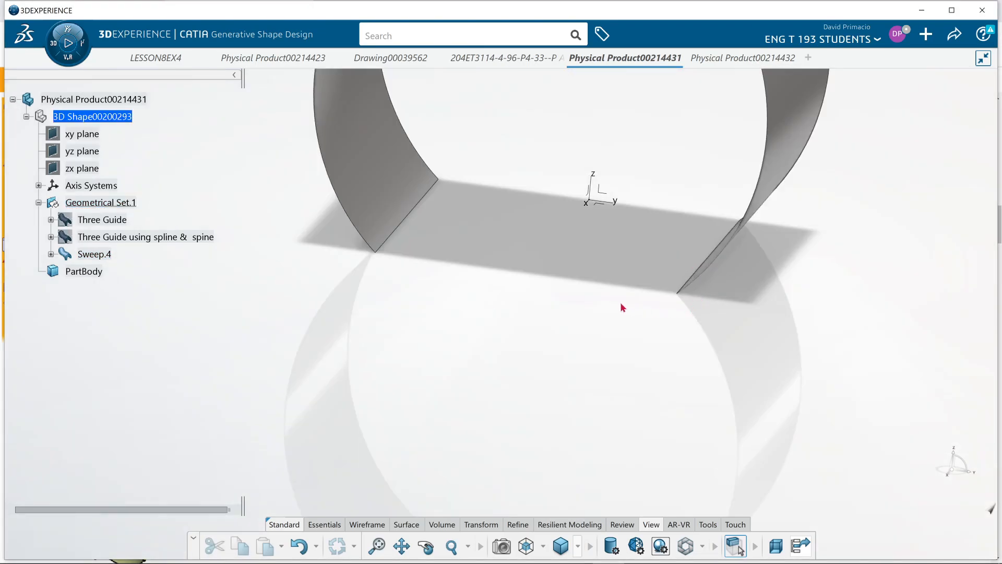
# Step: Cycle through the 3 in swept surface's solutions, apply solution 2, the shallow upper arc between the guides, and save the model
pyautogui.moveTo(584, 290); pyautogui.dragTo(526, 316, button='middle')
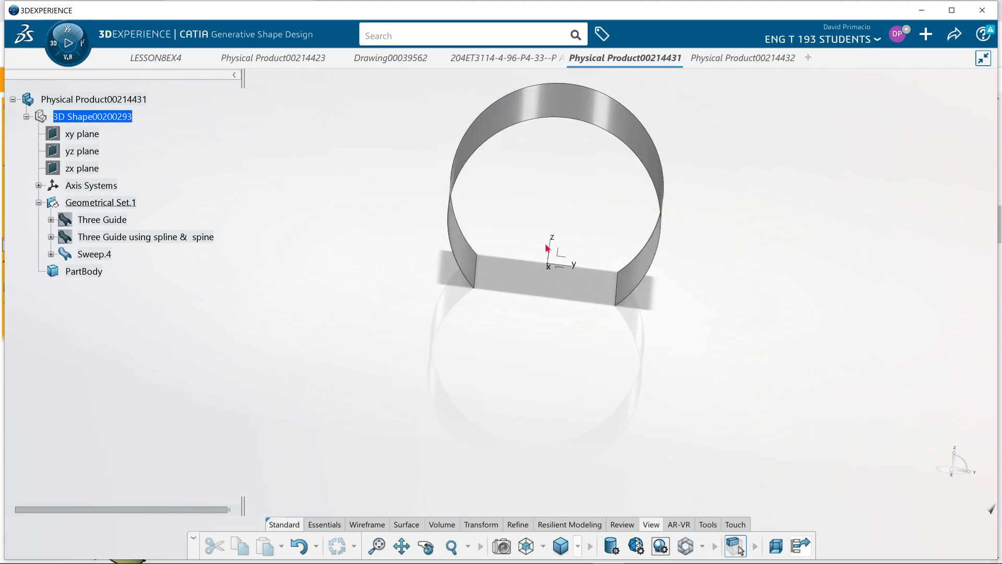
pyautogui.moveTo(592, 268); pyautogui.dragTo(480, 336, button='middle')
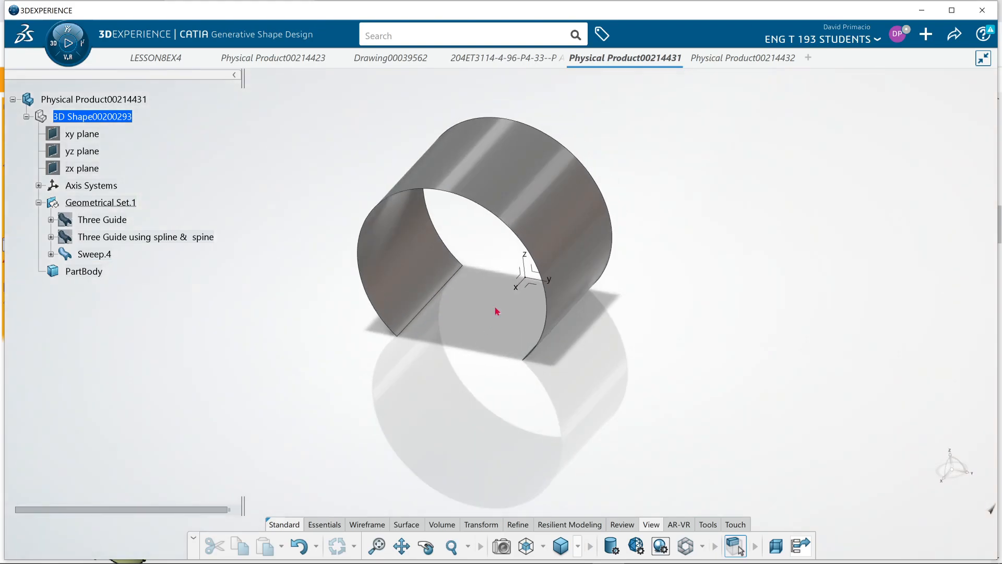
pyautogui.click(564, 228)
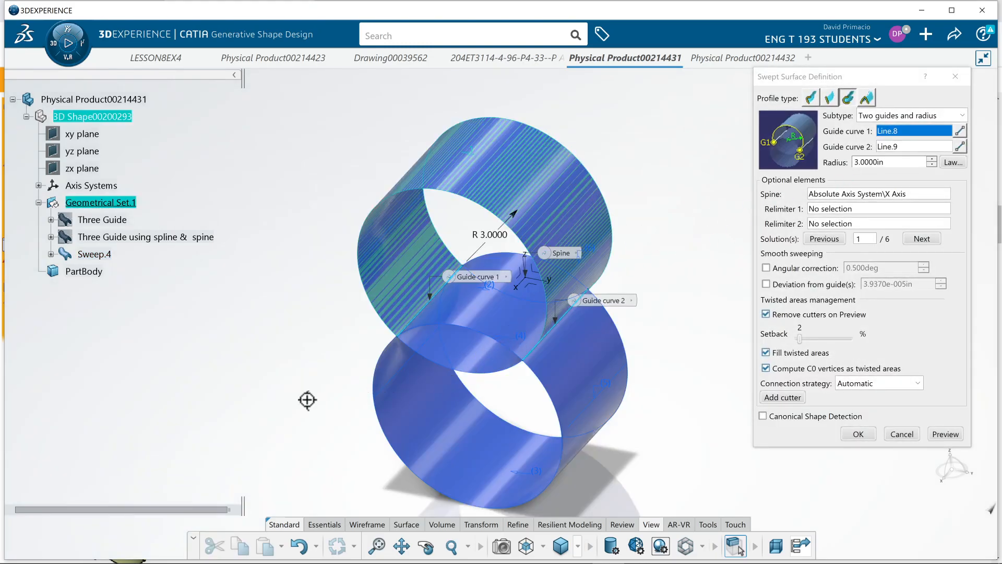
pyautogui.moveTo(351, 376); pyautogui.dragTo(356, 369, button='middle')
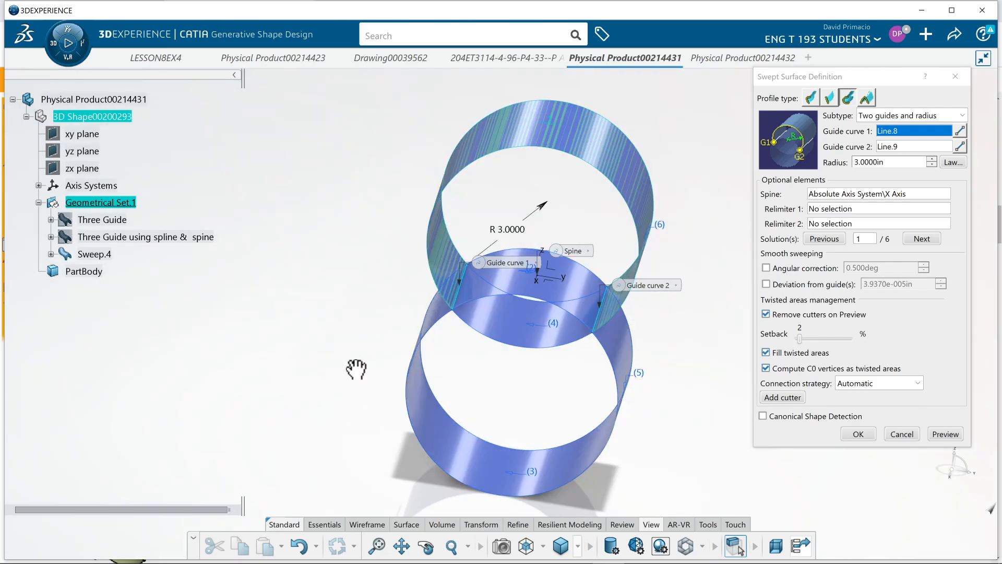
pyautogui.click(924, 241)
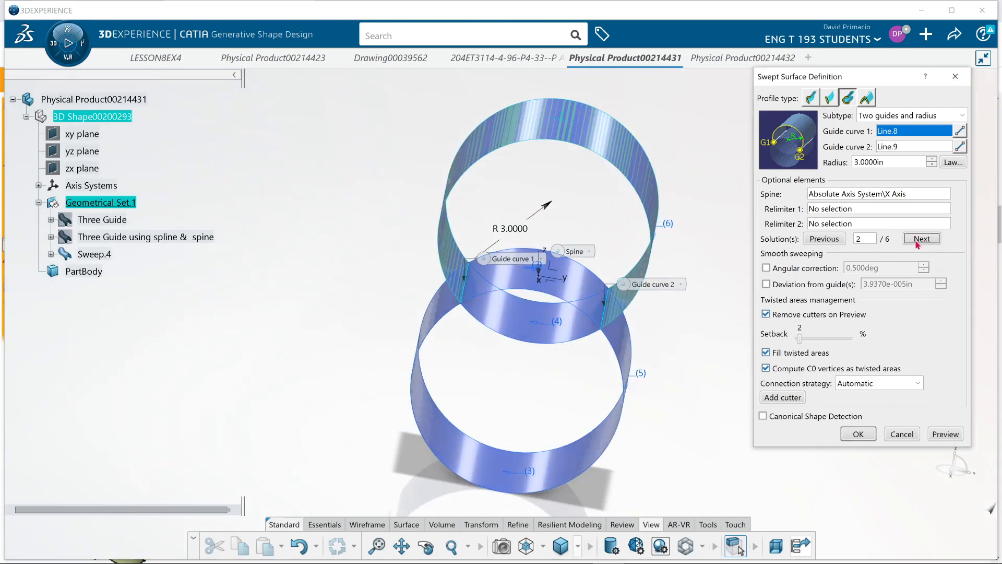
pyautogui.moveTo(706, 317); pyautogui.dragTo(618, 344, button='middle')
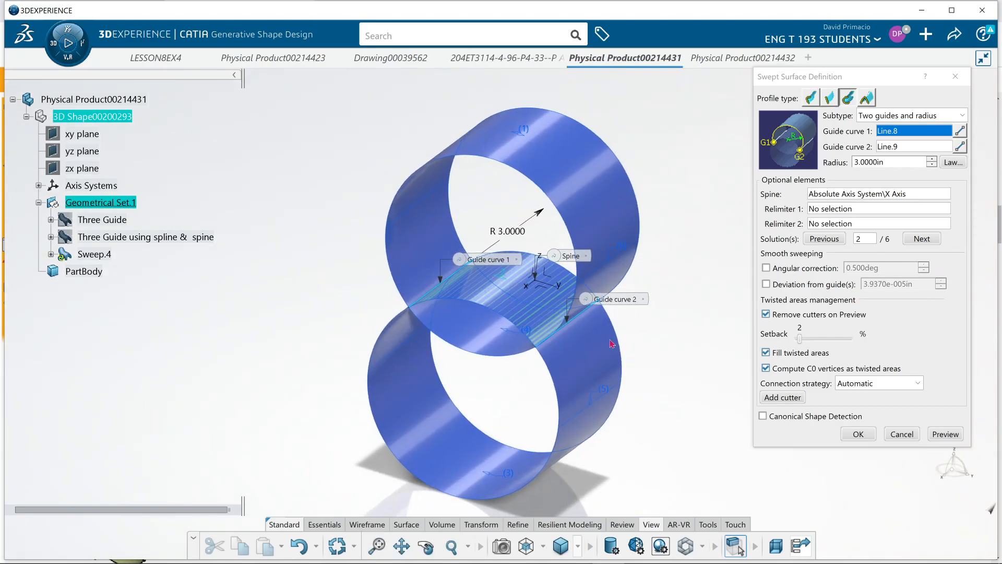
pyautogui.click(937, 238)
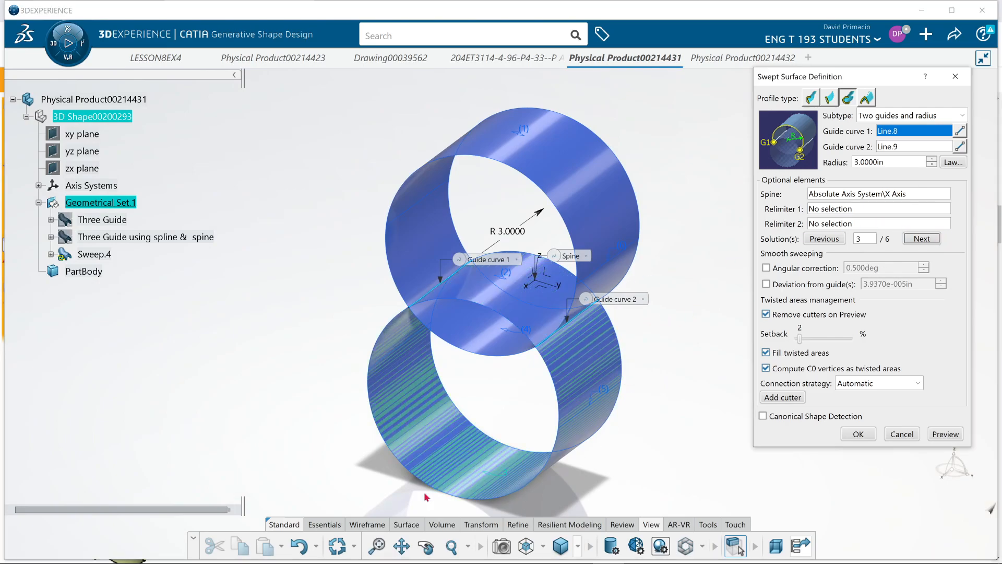
pyautogui.click(922, 238)
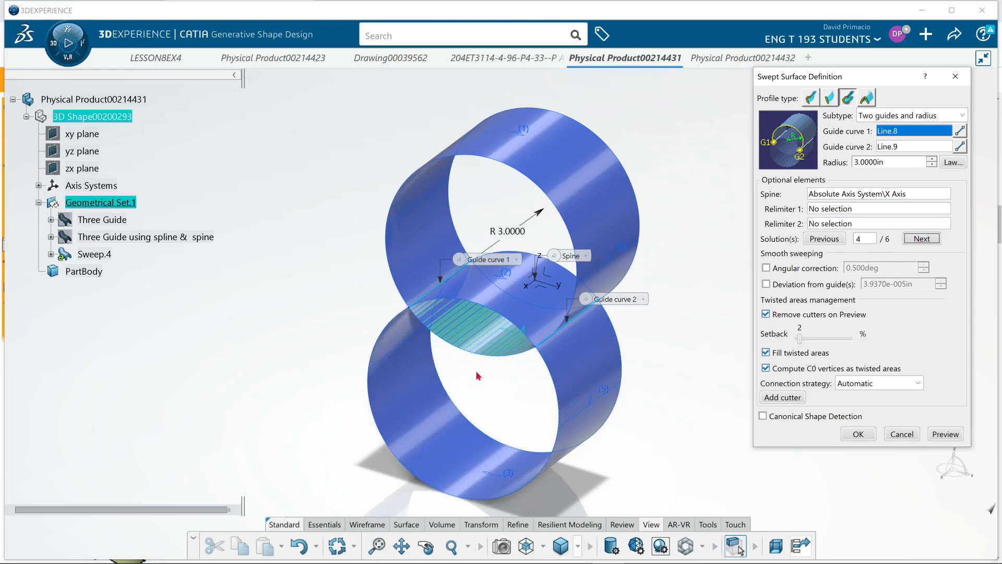
pyautogui.click(929, 240)
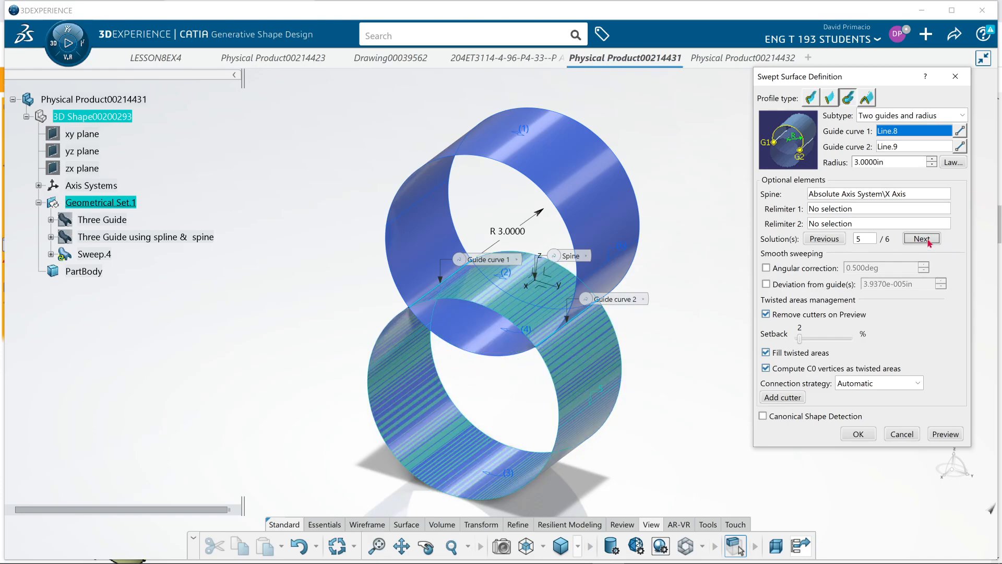
pyautogui.click(929, 241)
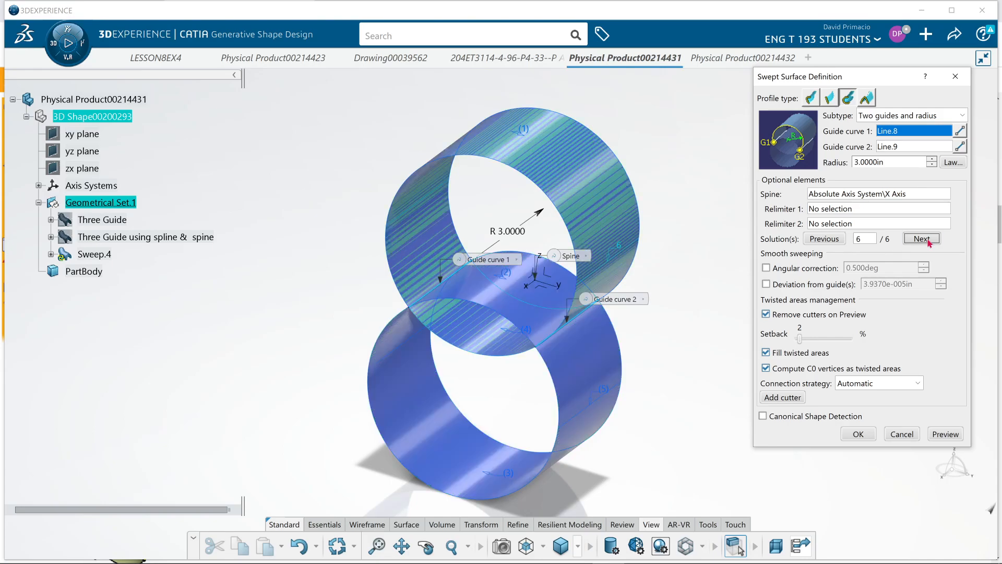
pyautogui.click(929, 242)
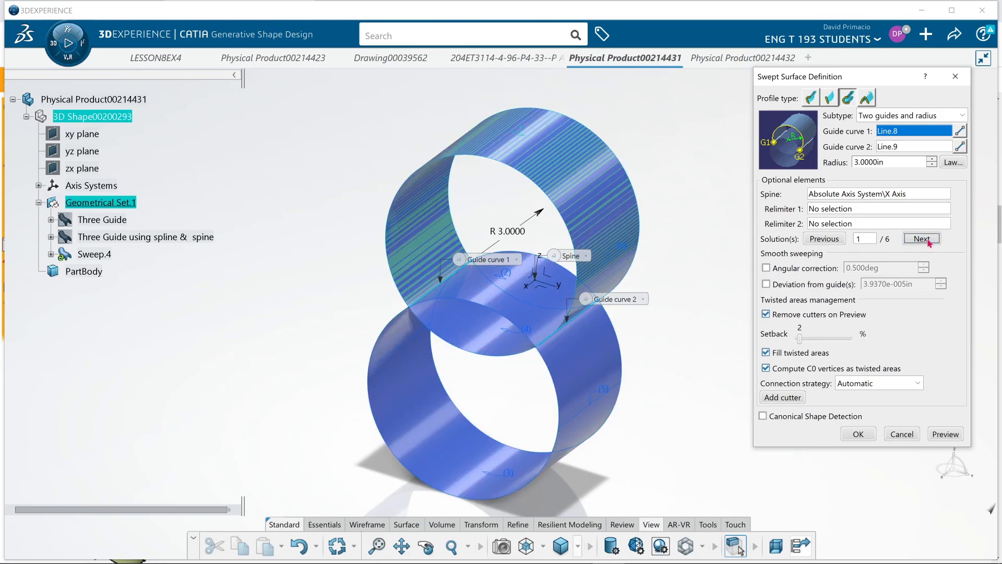
pyautogui.click(929, 240)
pyautogui.click(854, 436)
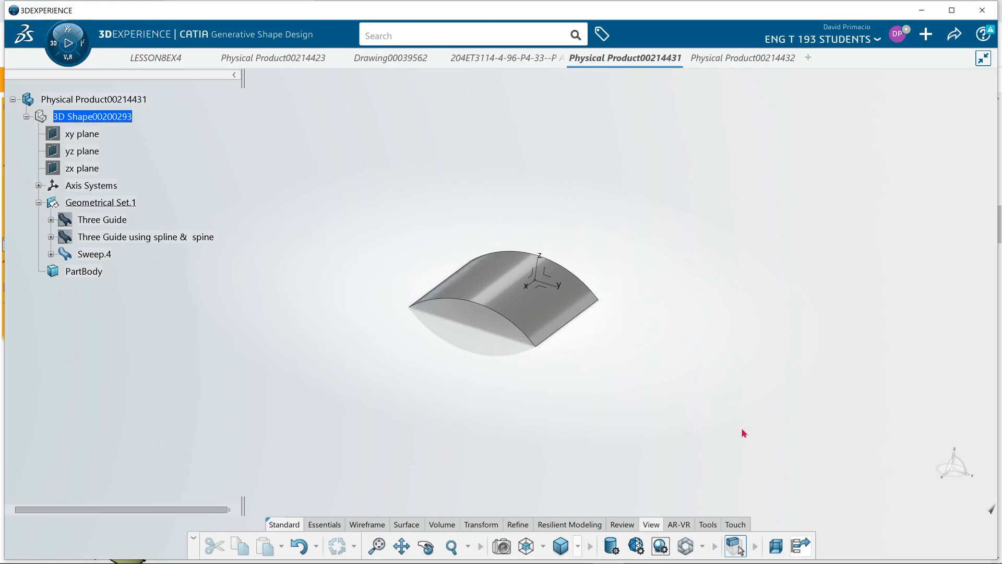
pyautogui.hotkey('ctrl', 's')
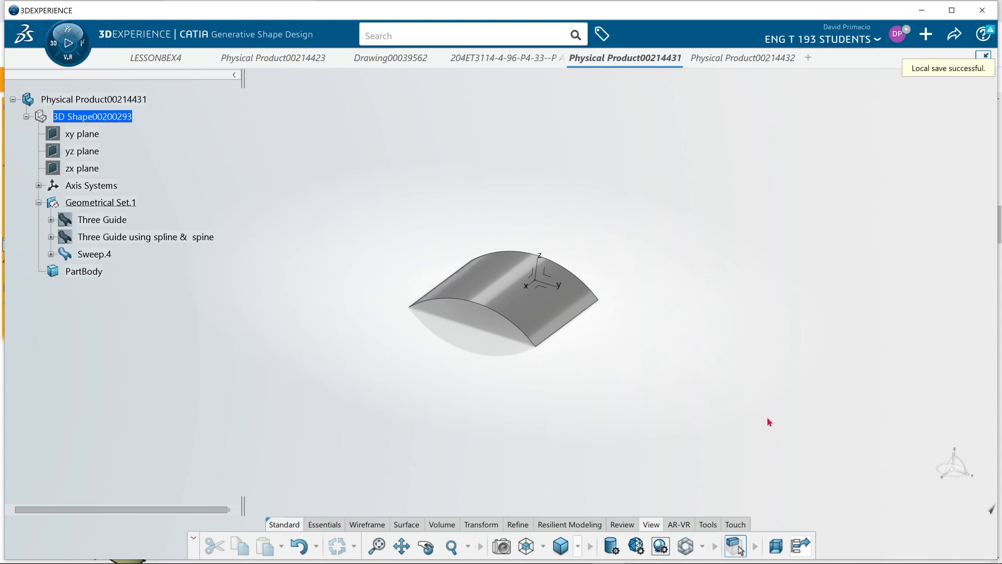
# Step: Reopen the swept surface's definition to check its subtype and close it with the settings as they are
pyautogui.moveTo(421, 372); pyautogui.dragTo(393, 385, button='middle')
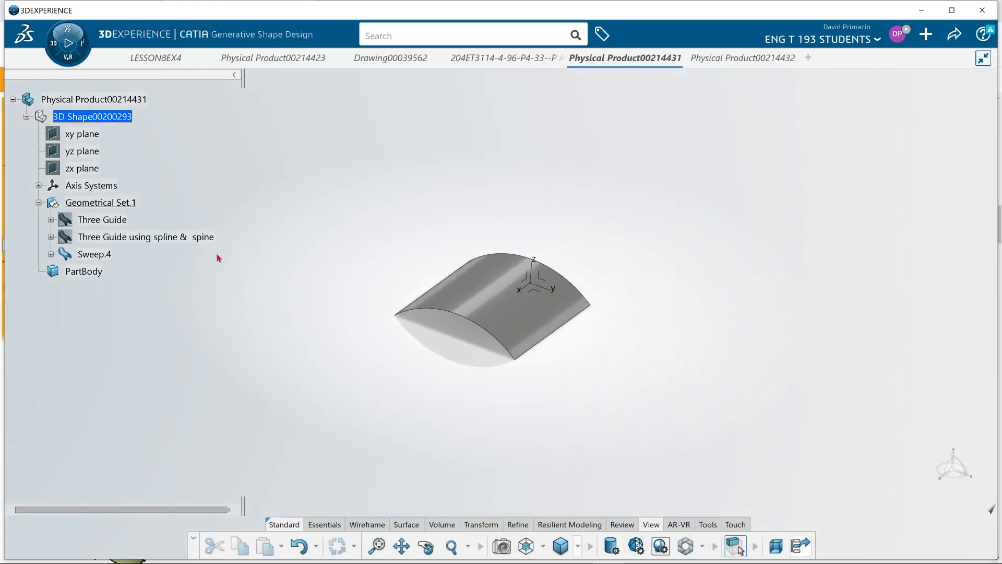
pyautogui.rightClick(474, 292)
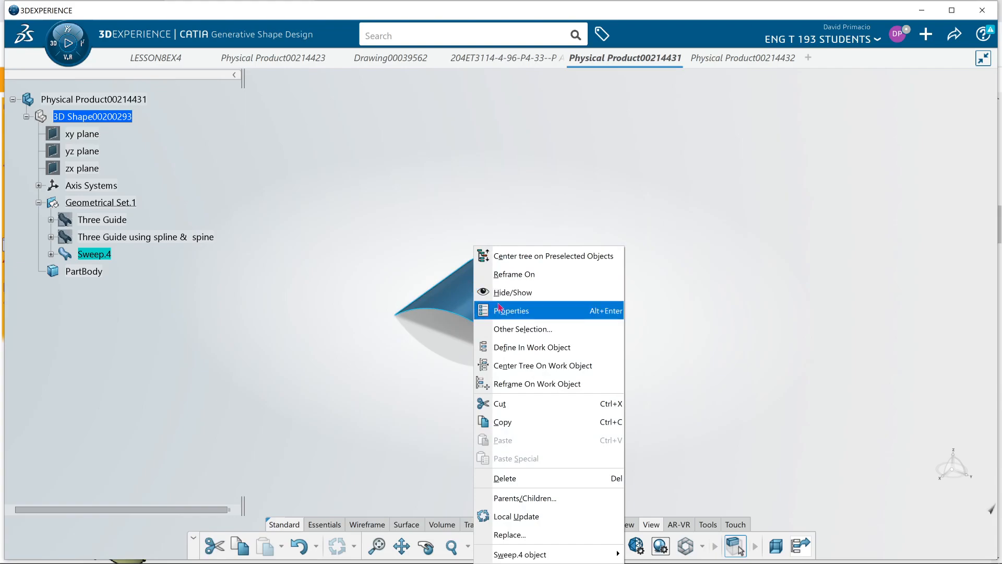
pyautogui.click(461, 293)
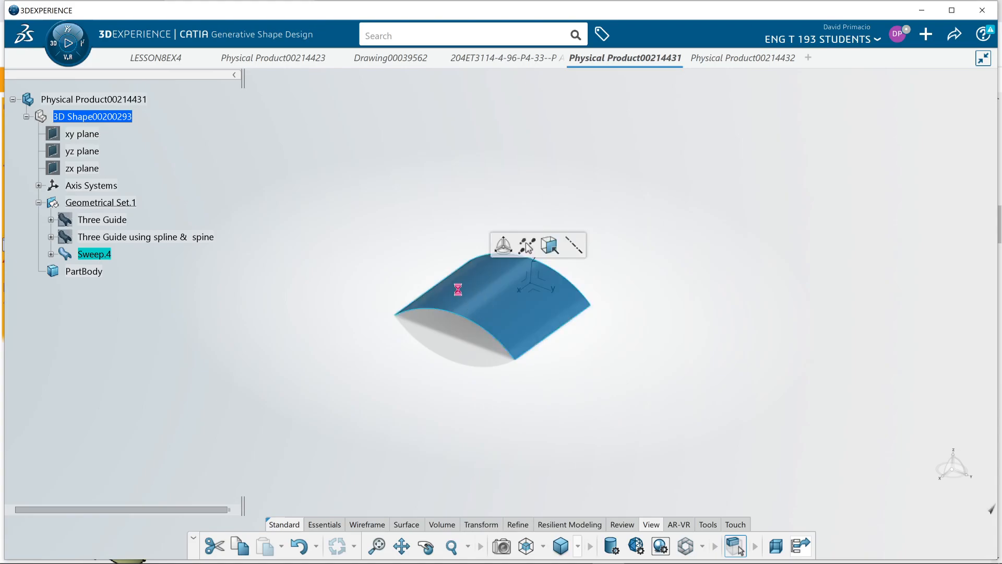
pyautogui.doubleClick(459, 288)
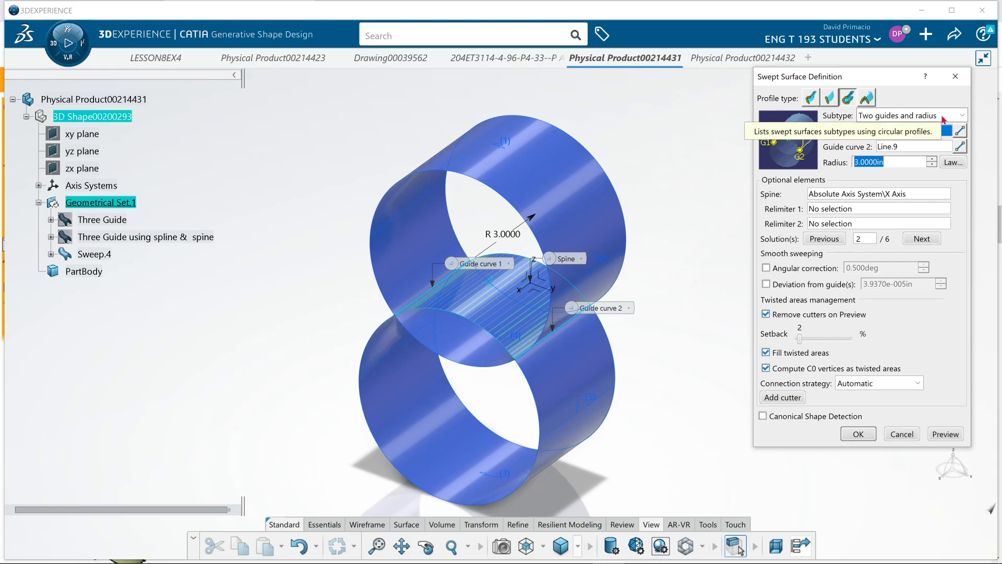
pyautogui.click(859, 437)
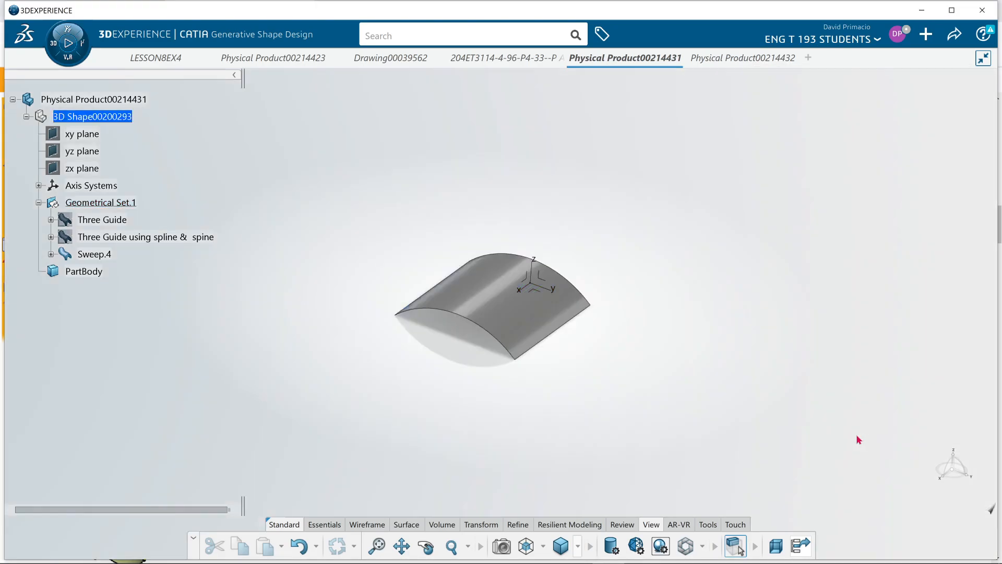
# Step: Rename the swept surface feature as "Two Guides and a Radius" in its properties
pyautogui.rightClick(95, 254)
pyautogui.click(125, 288)
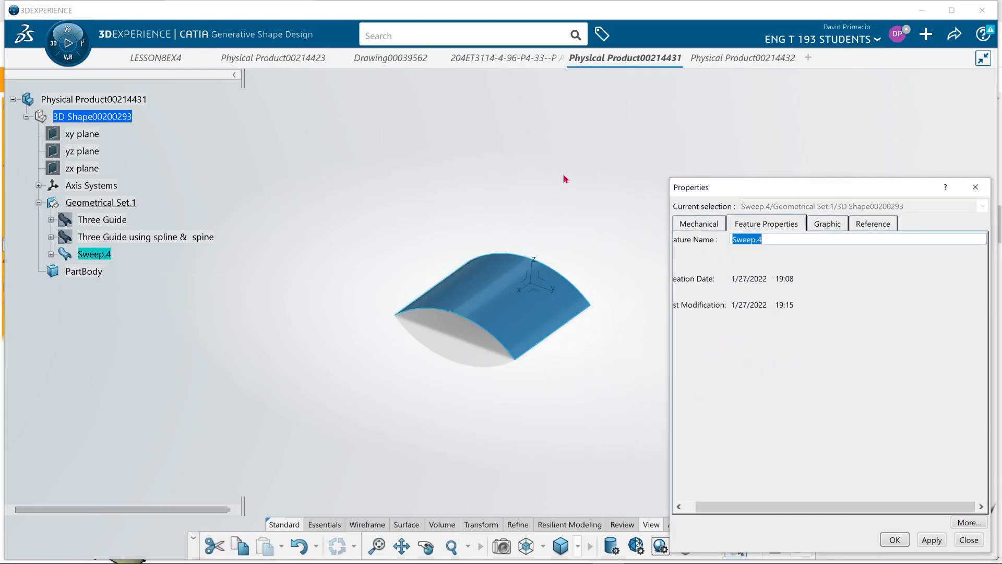
pyautogui.write('Two Guides and a Radio')
pyautogui.press('BackSpace')
pyautogui.write('us')
pyautogui.press('Return')
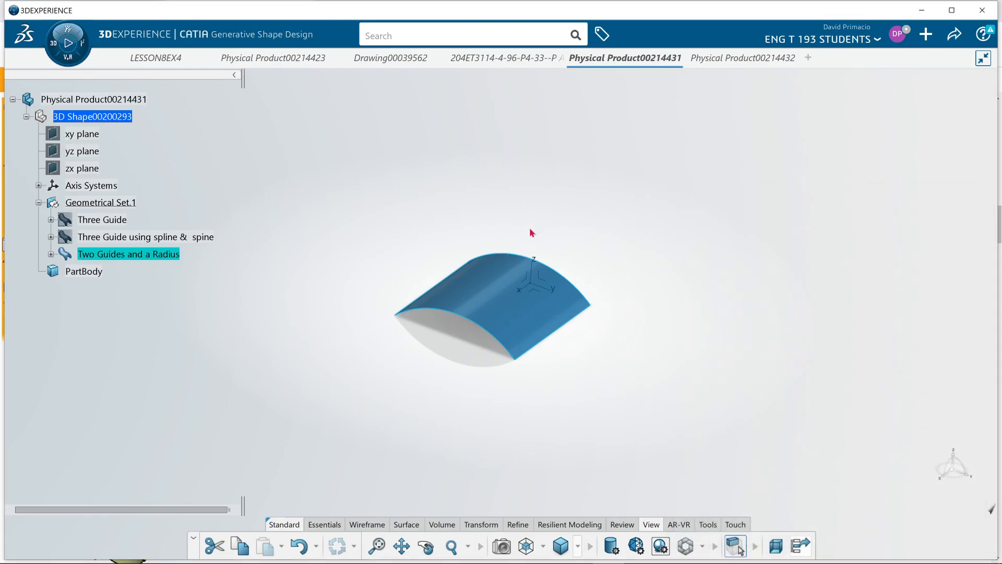
pyautogui.click(629, 257)
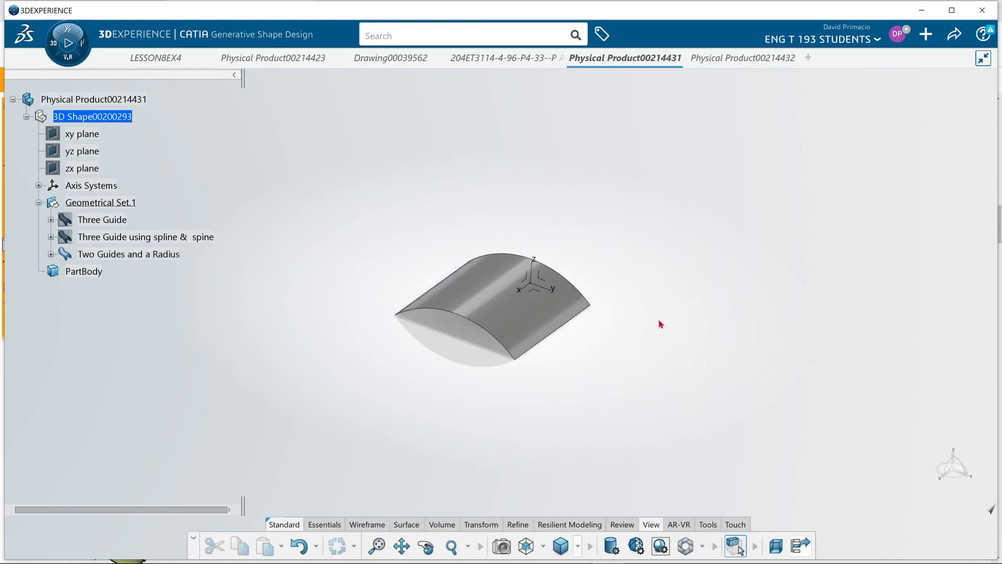
pyautogui.hotkey('alt', 'Tab')
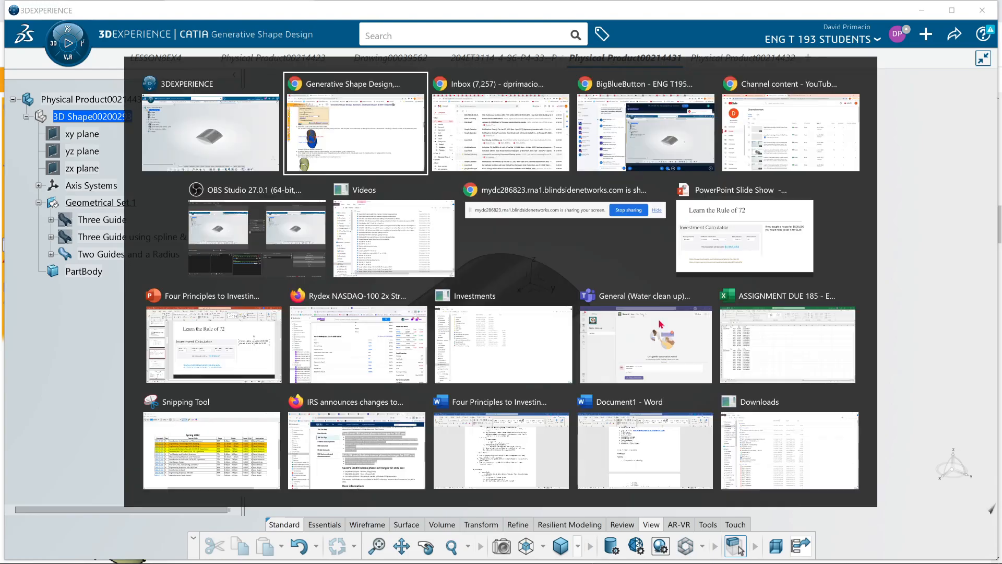
pyautogui.hotkey('alt', 'Tab')
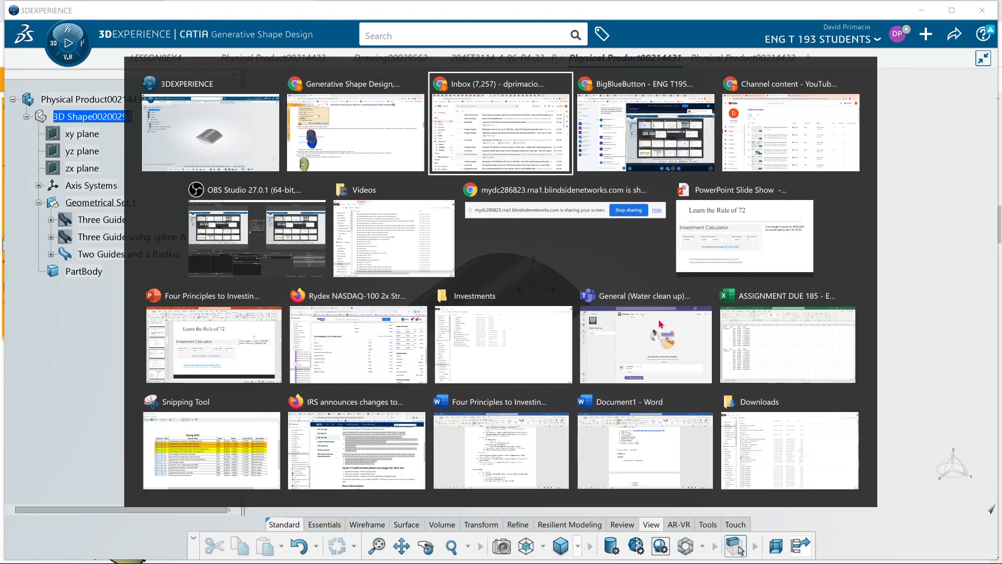
pyautogui.hotkey('alt', 'Tab')
pyautogui.hotkey('alt', 'Tab')
pyautogui.hotkey('alt', 'Tab')
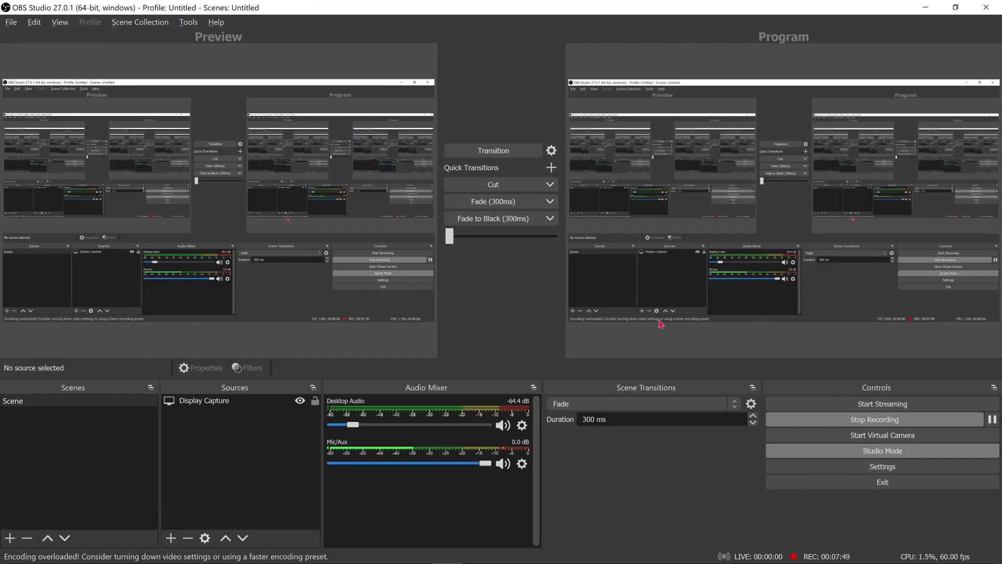